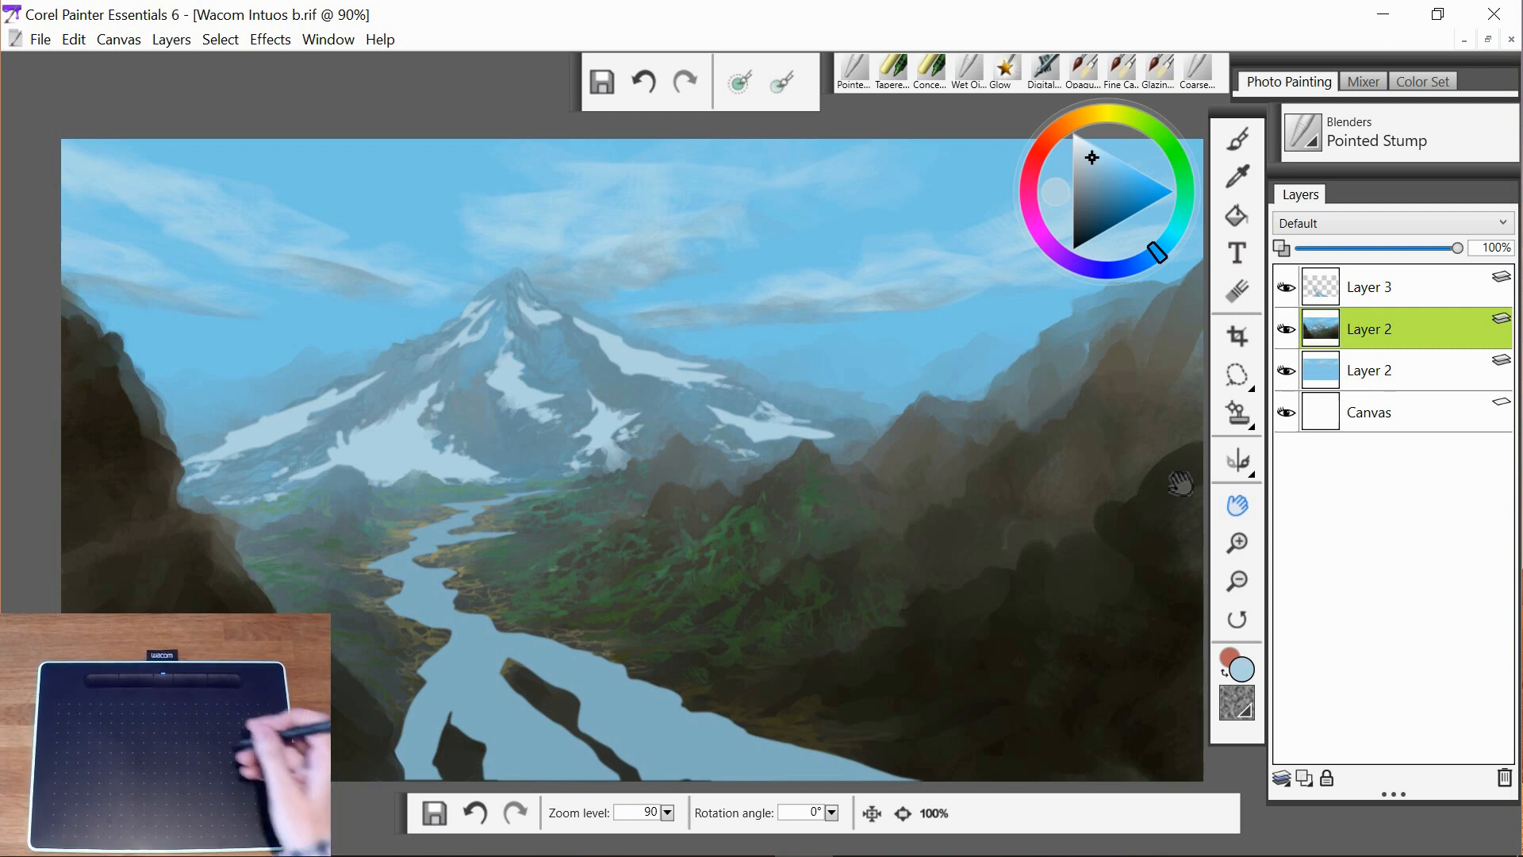
- Select the content of Layer 3 so that the river shape is outlined by a selection
{"action": "left_click", "coordinate": [1407, 292]}
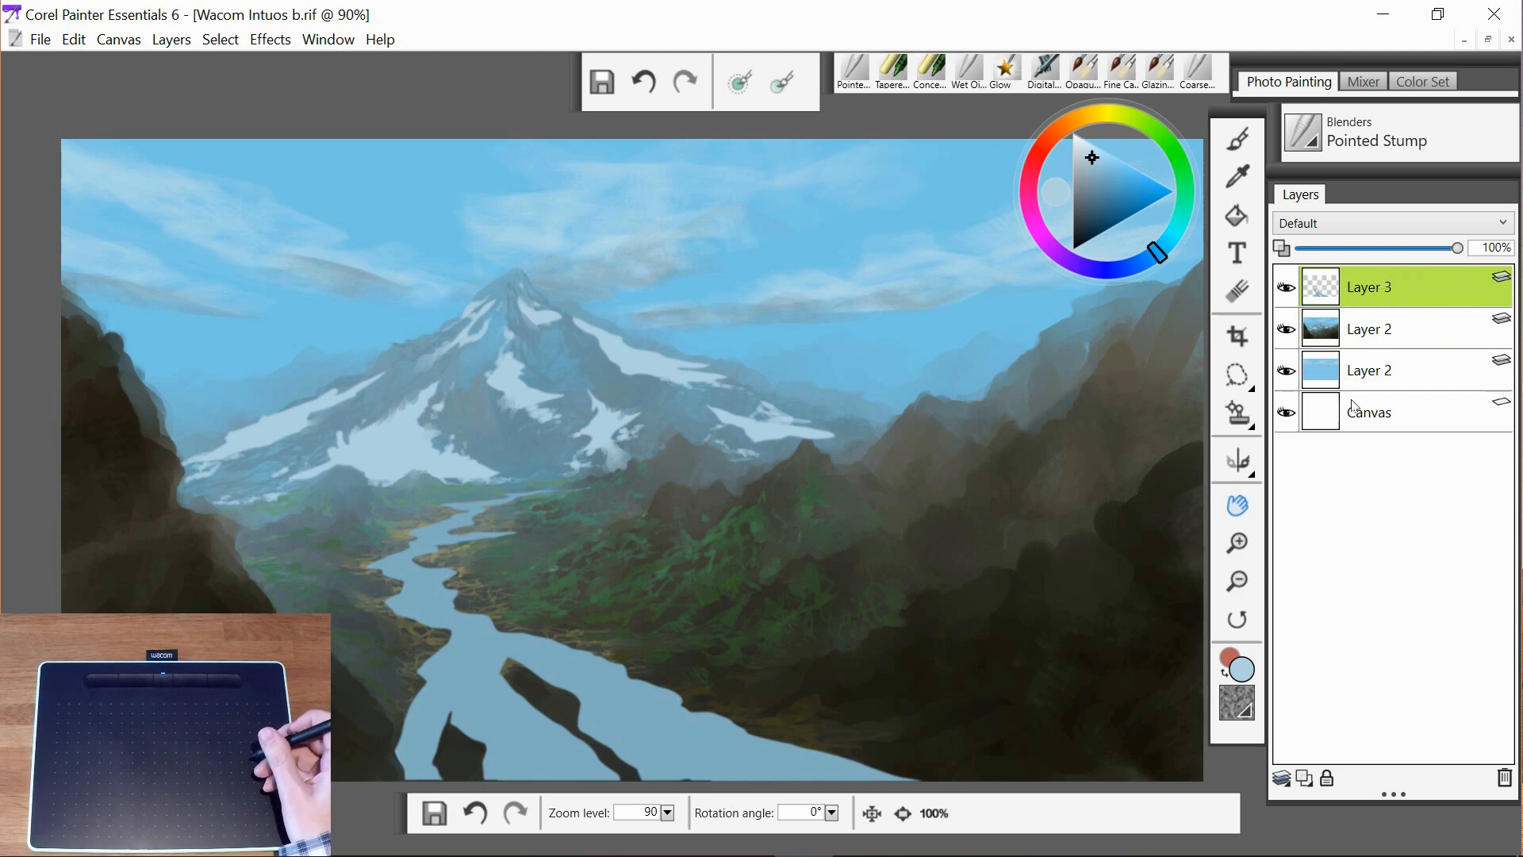
{"action": "right_click", "coordinate": [1410, 285]}
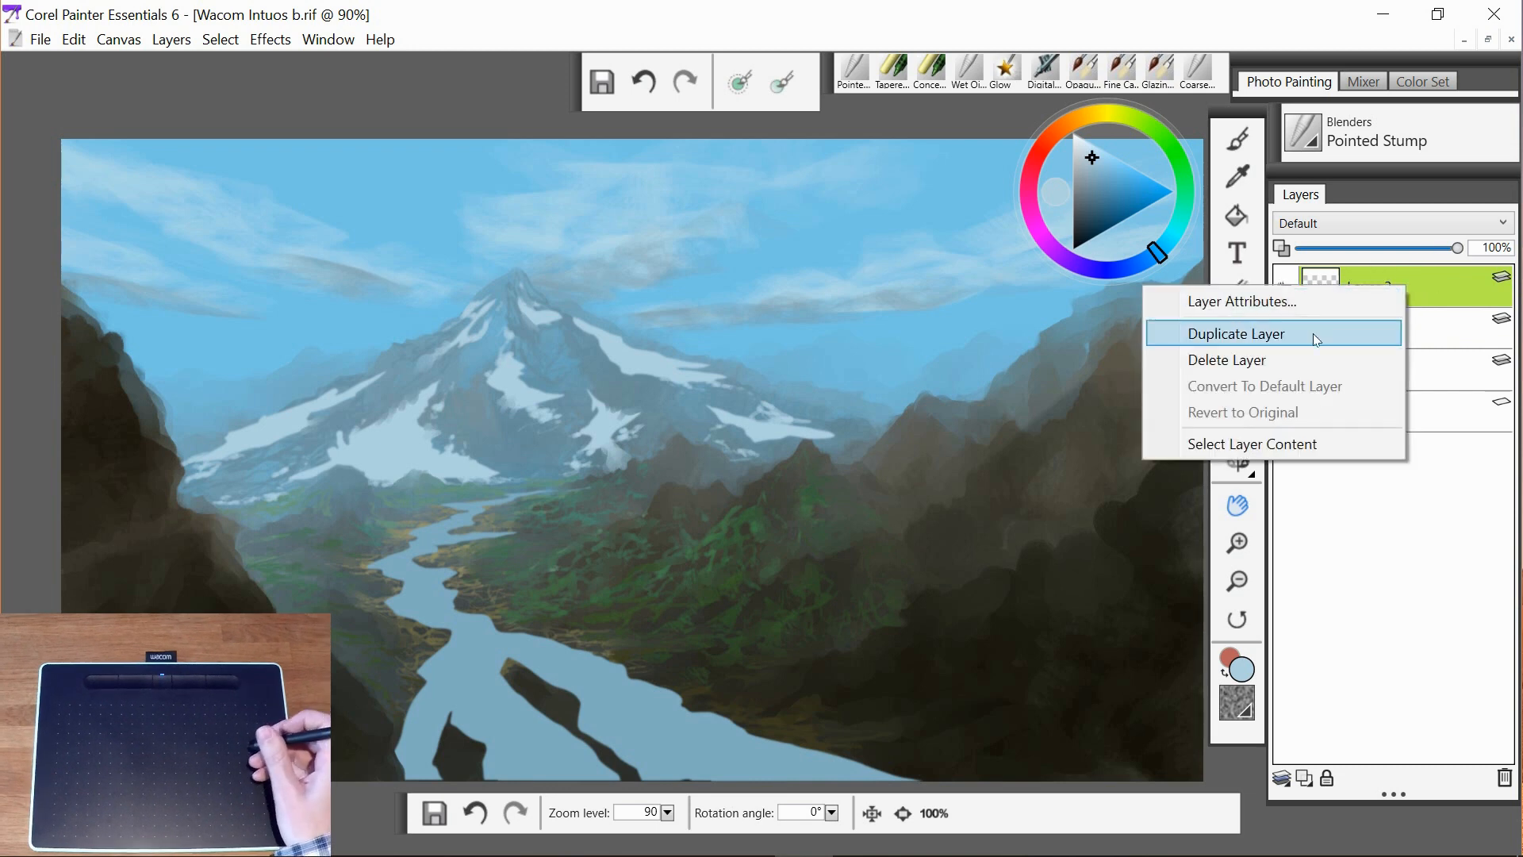
{"action": "left_click", "coordinate": [1347, 444]}
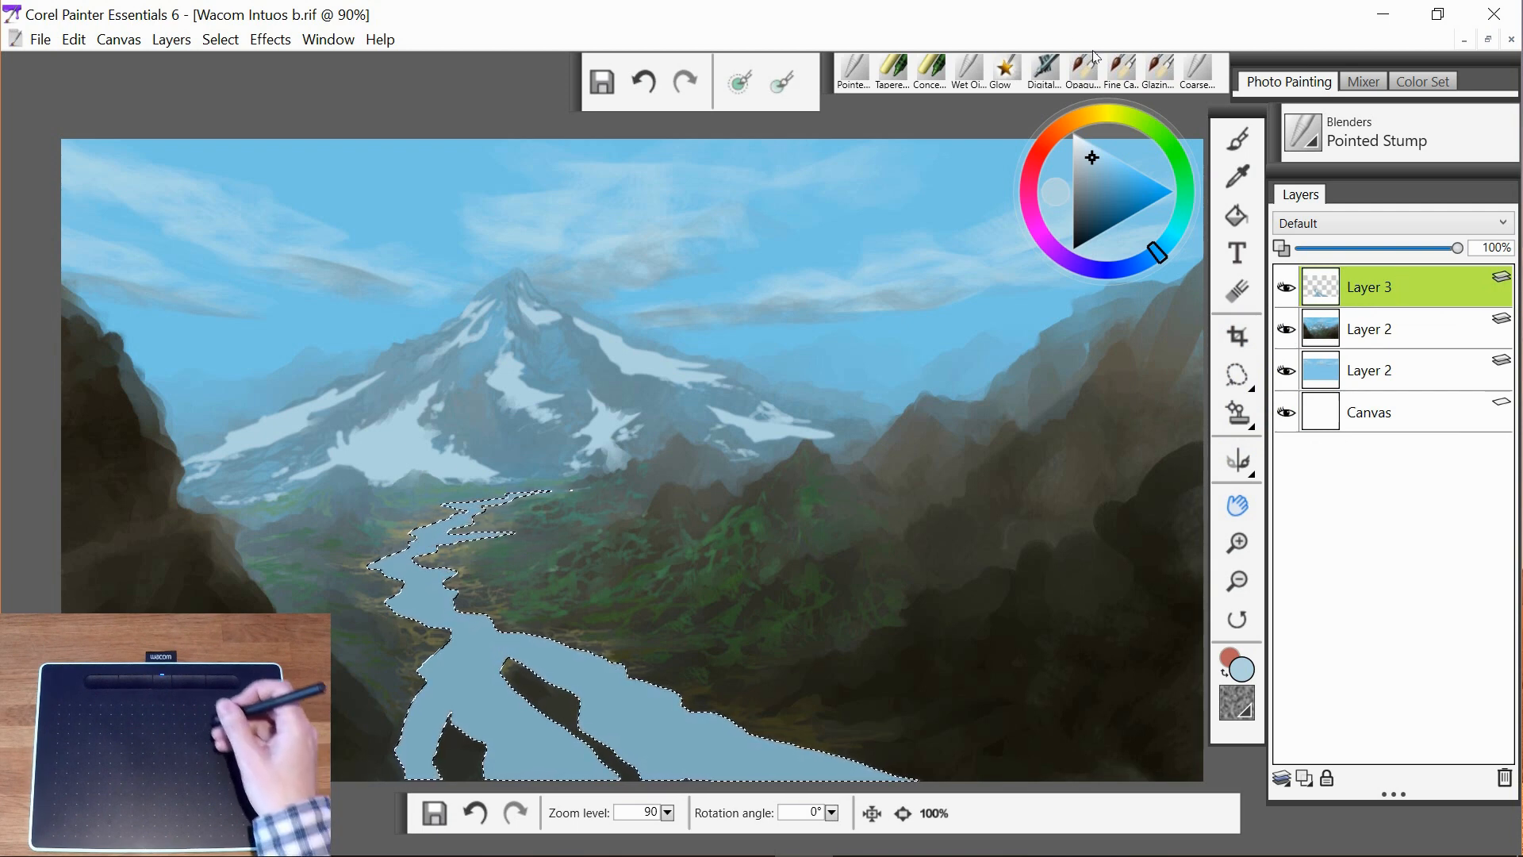
- Brighten the river's upper stretch using the Glow brush with a dark blue, finishing at size 41.2, and deselect the river
{"action": "left_click", "coordinate": [1008, 77]}
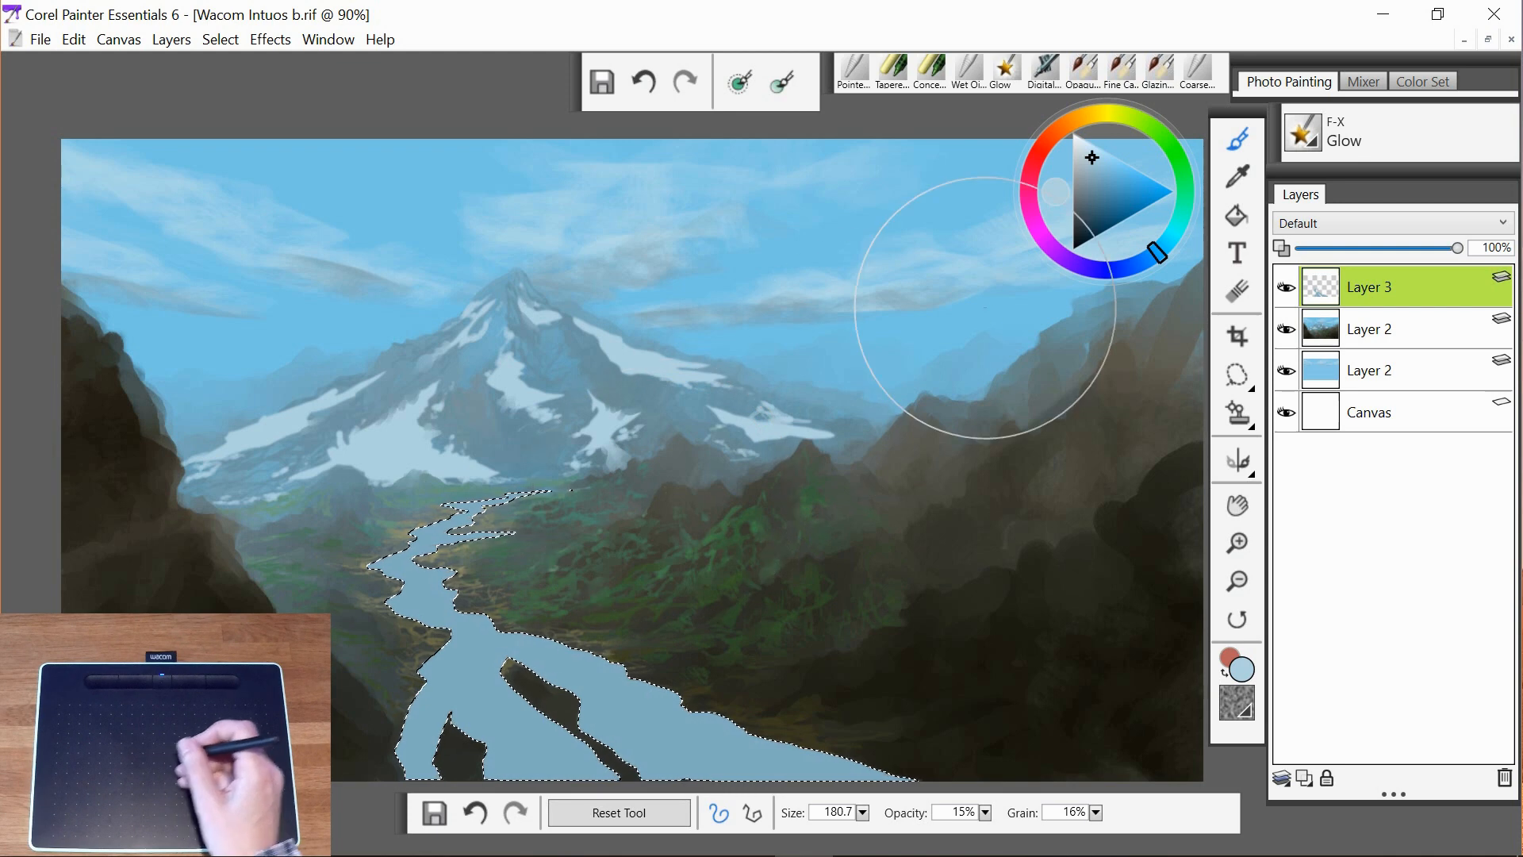
{"action": "left_click", "coordinate": [1092, 218]}
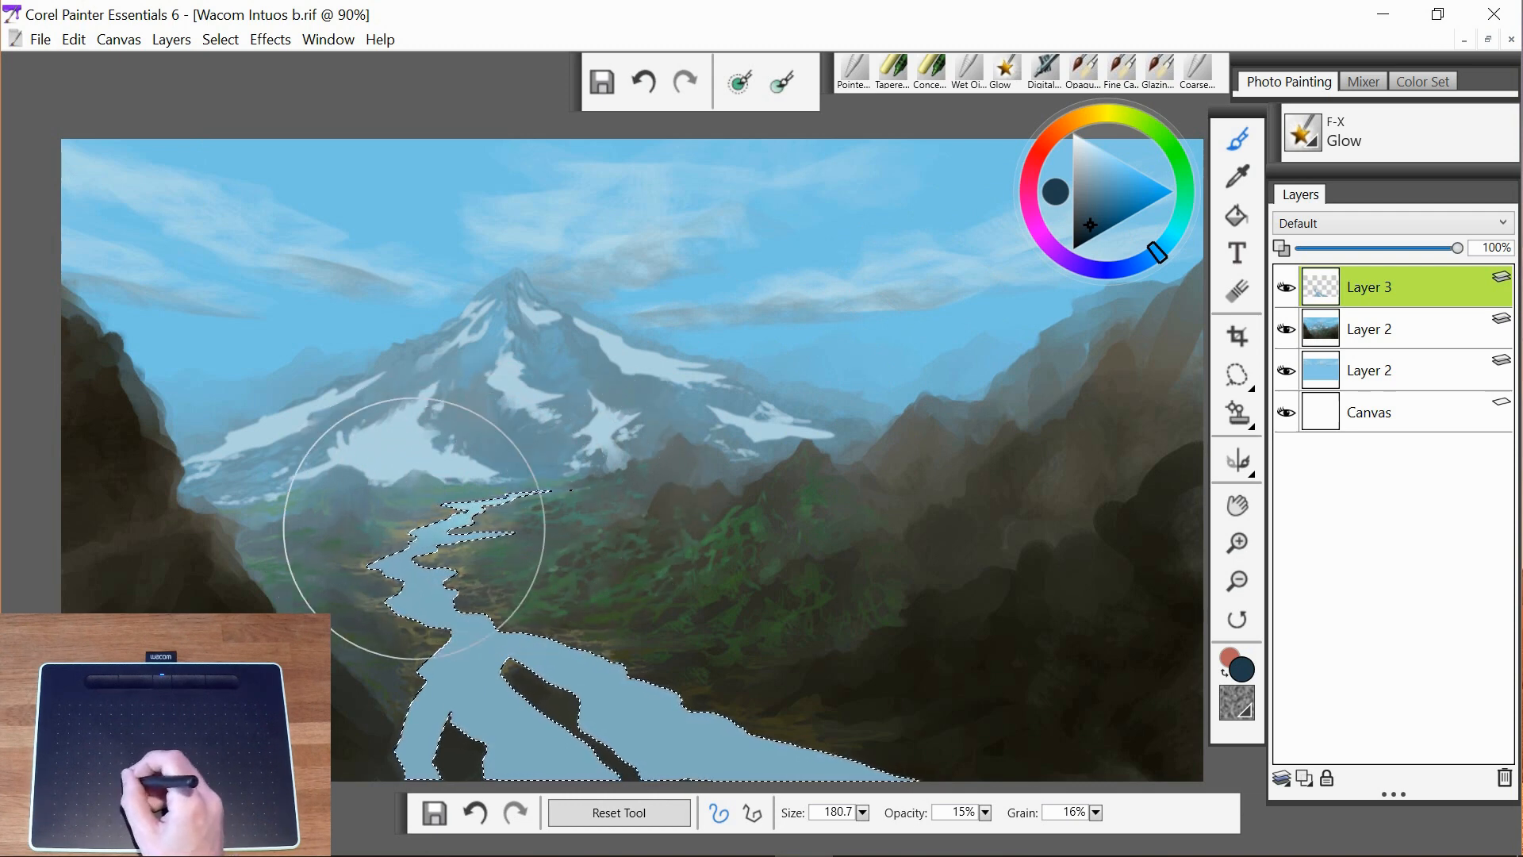
{"action": "mouse_move", "coordinate": [460, 587]}
{"action": "left_mouse_down"}
{"action": "mouse_move", "coordinate": [589, 592]}
{"action": "mouse_move", "coordinate": [618, 578]}
{"action": "mouse_move", "coordinate": [506, 542]}
{"action": "mouse_move", "coordinate": [440, 543]}
{"action": "left_mouse_up"}
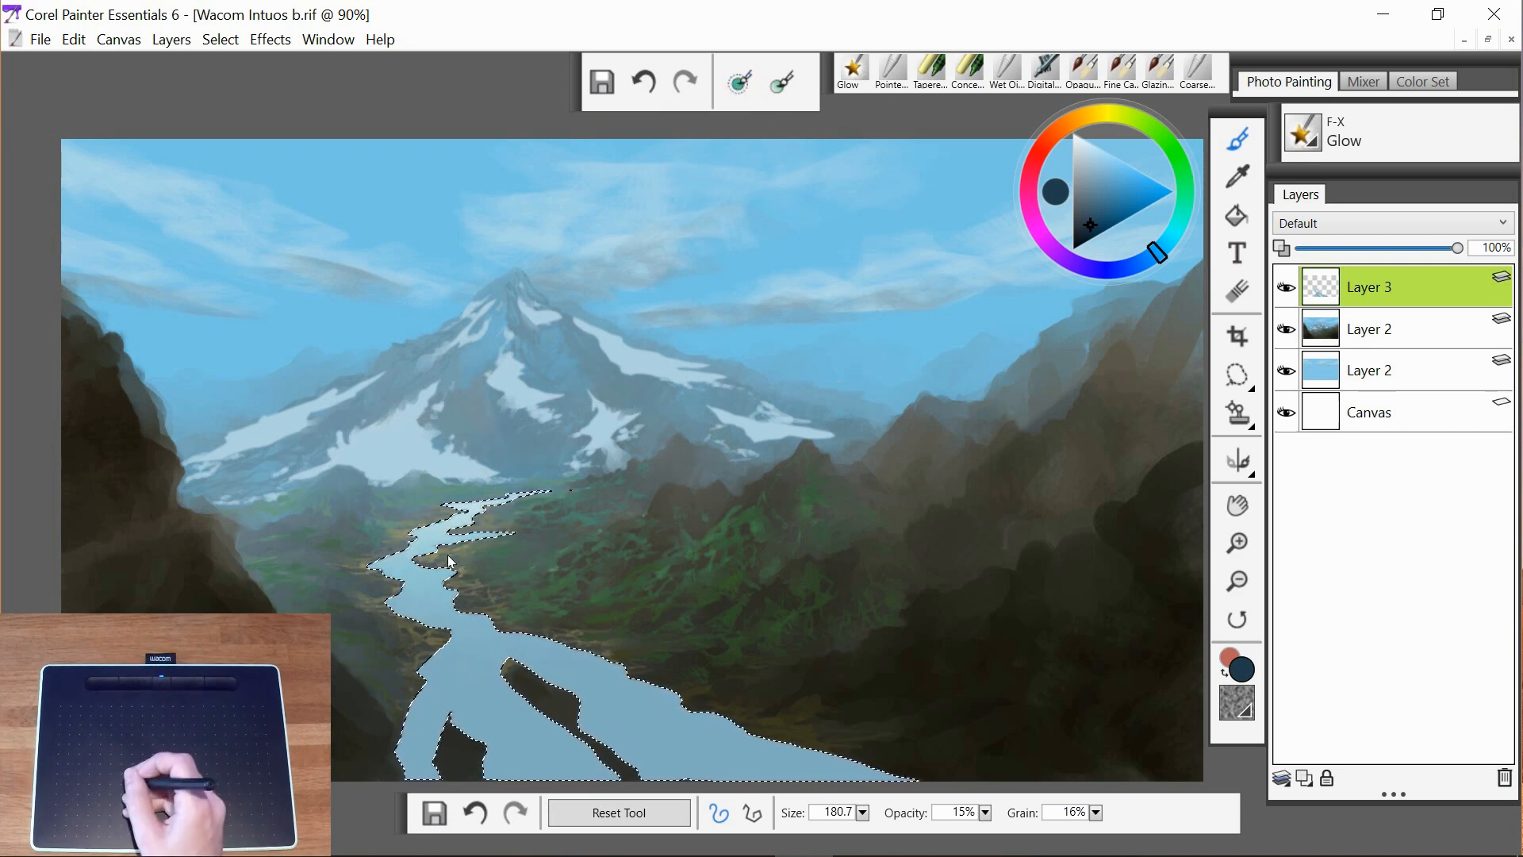
{"action": "left_click_drag", "start_coordinate": [459, 564], "coordinate": [488, 565]}
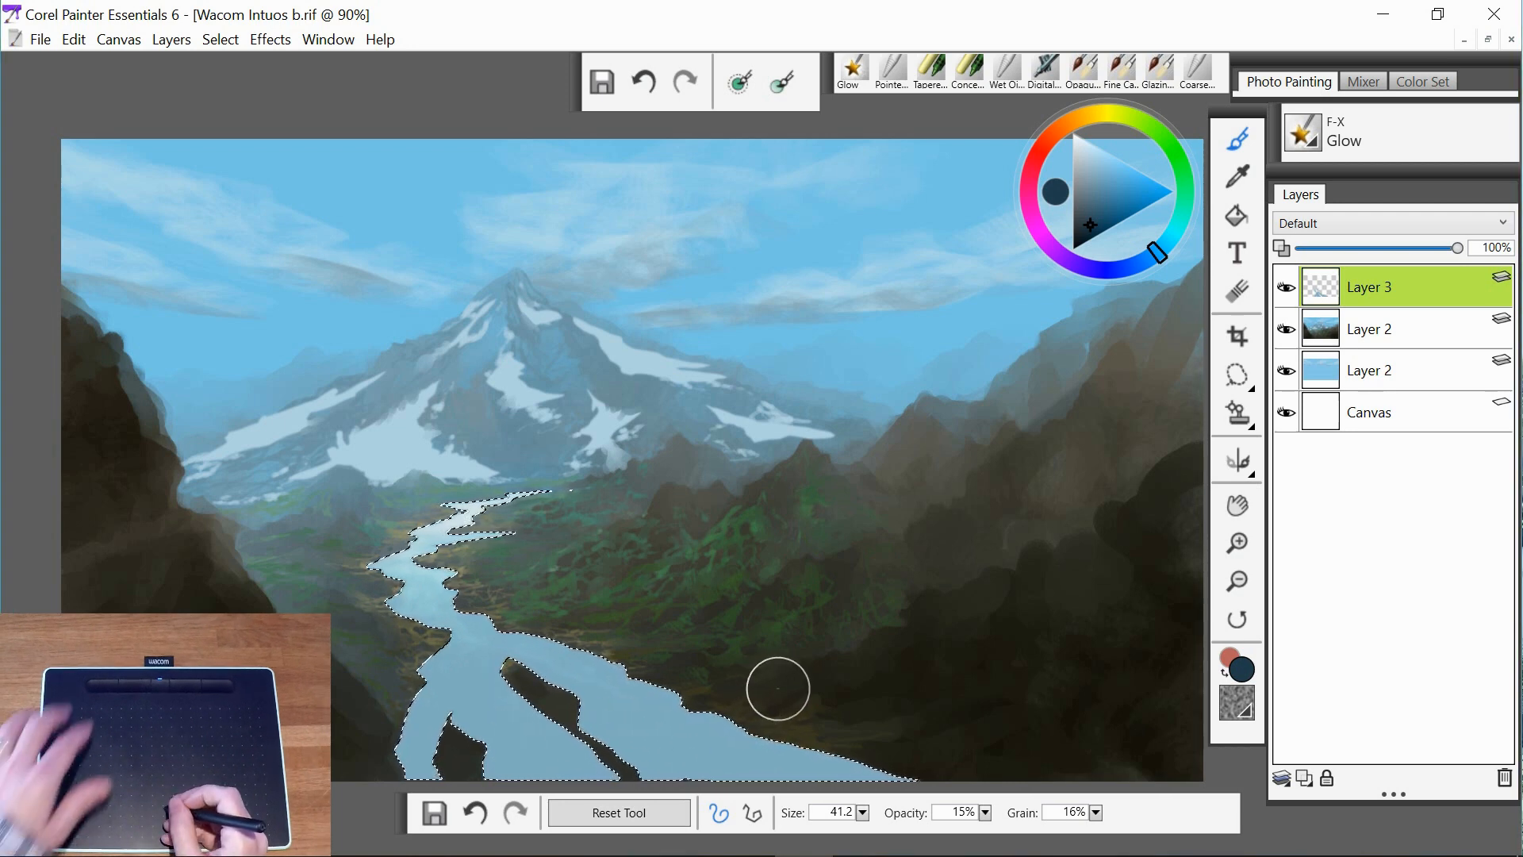
{"action": "key", "text": "ctrl+d"}
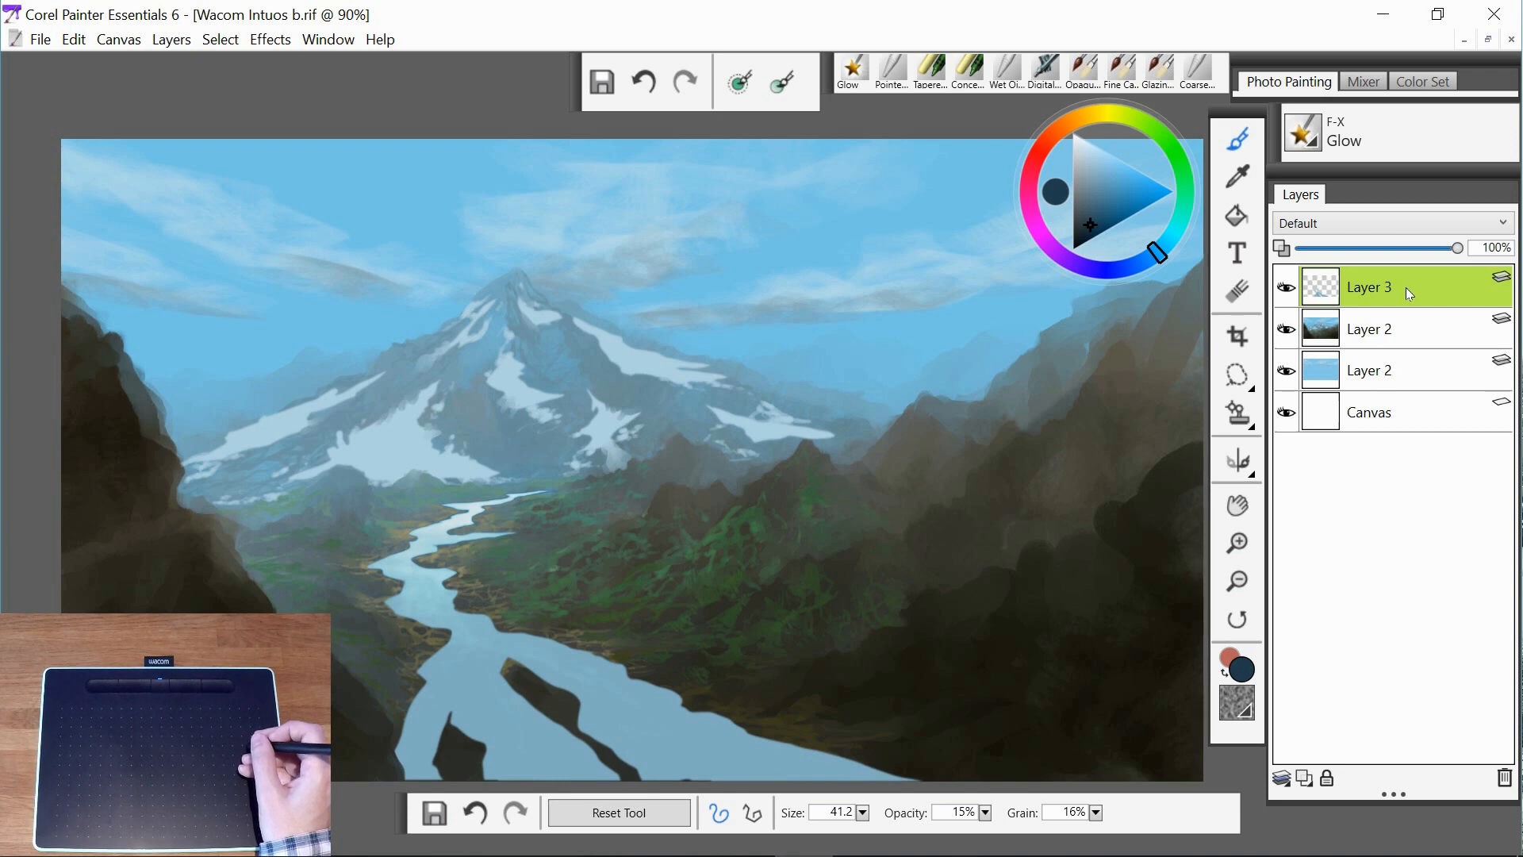
- Add a new layer above Layer 3 and set its composite method to Shadow Map
{"action": "left_click", "coordinate": [1306, 778]}
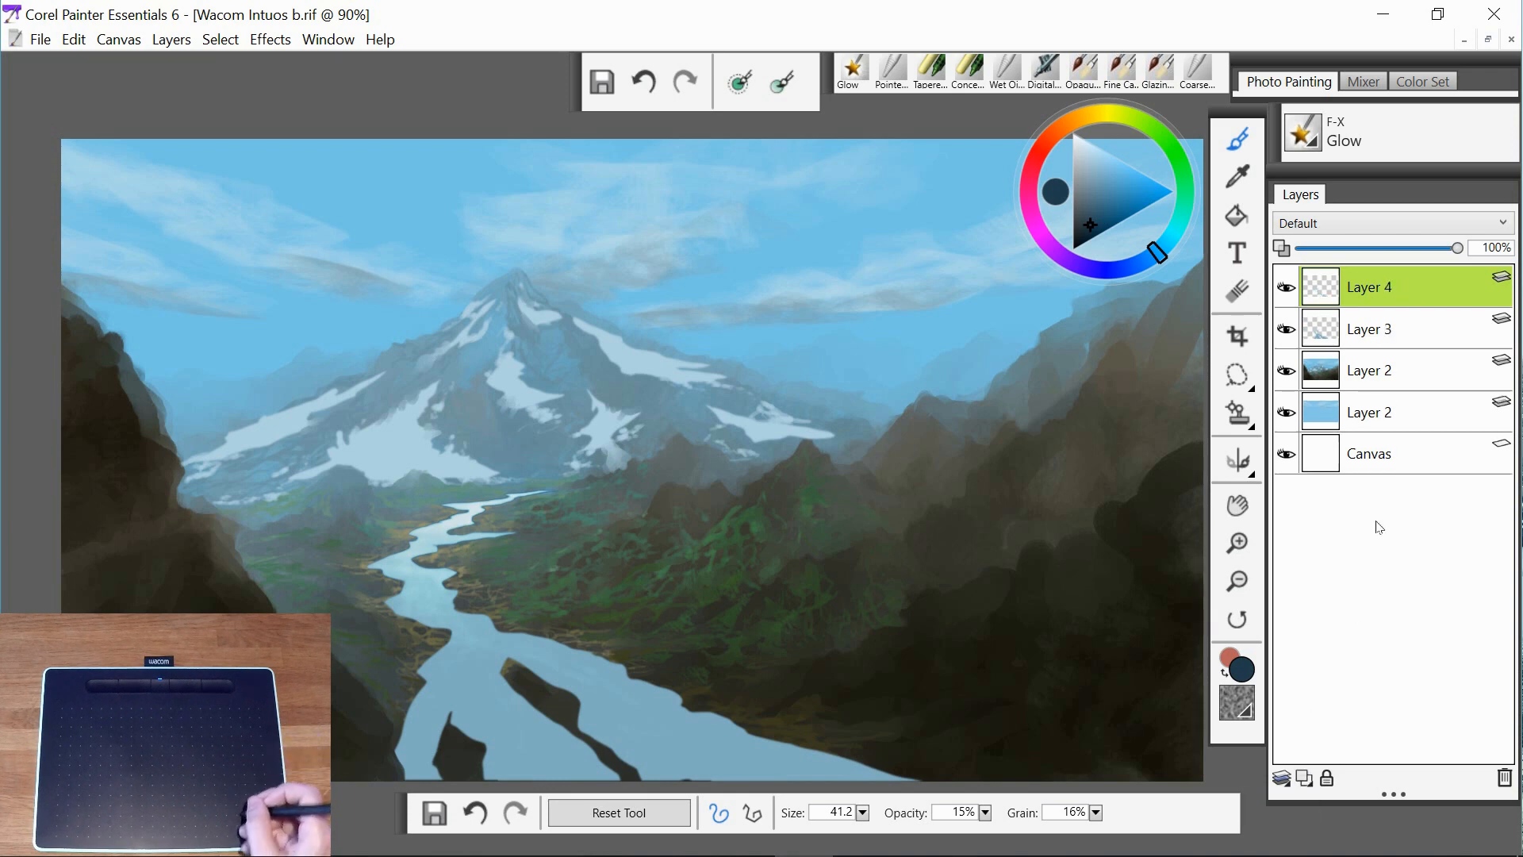
{"action": "left_click", "coordinate": [1395, 225]}
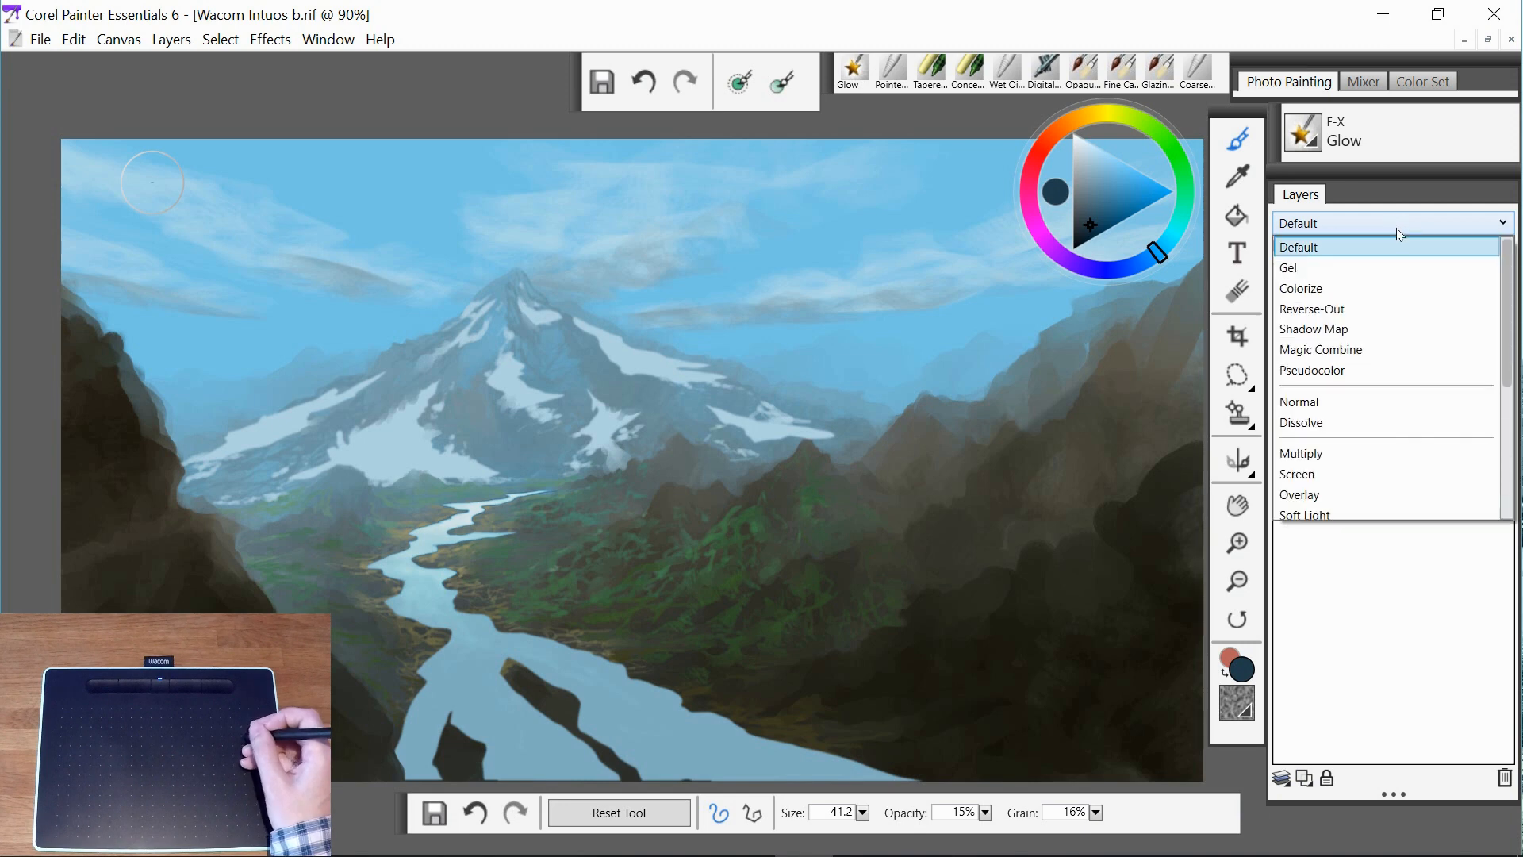
{"action": "left_click", "coordinate": [1372, 331]}
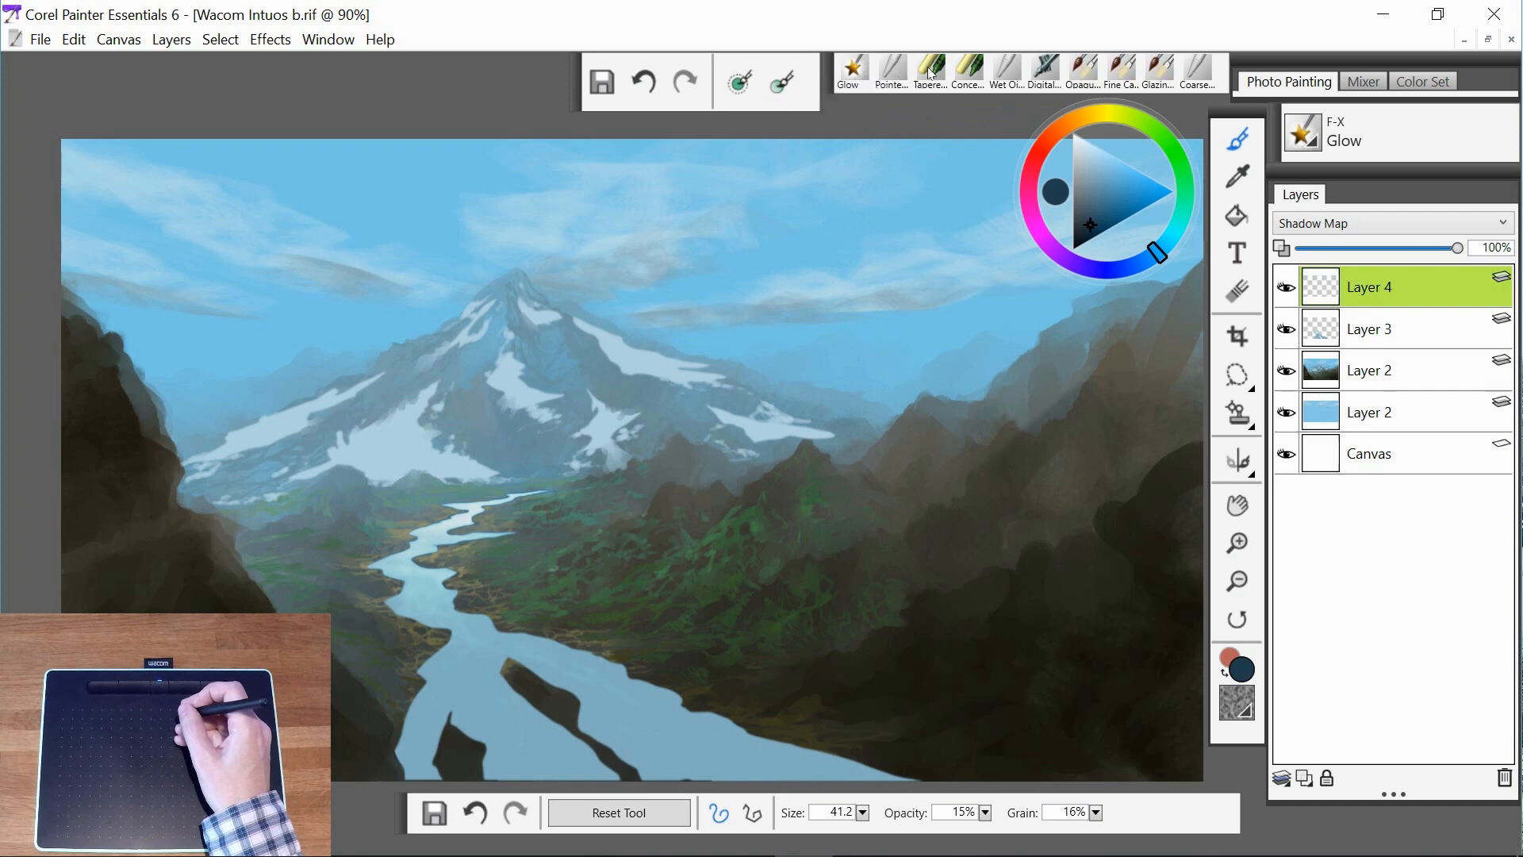
- Shade the foreground slopes, valley and river on Layer 4 using Concept Art Jitter Smooth at size 45.2 with a light blue-grey
{"action": "left_click", "coordinate": [967, 84]}
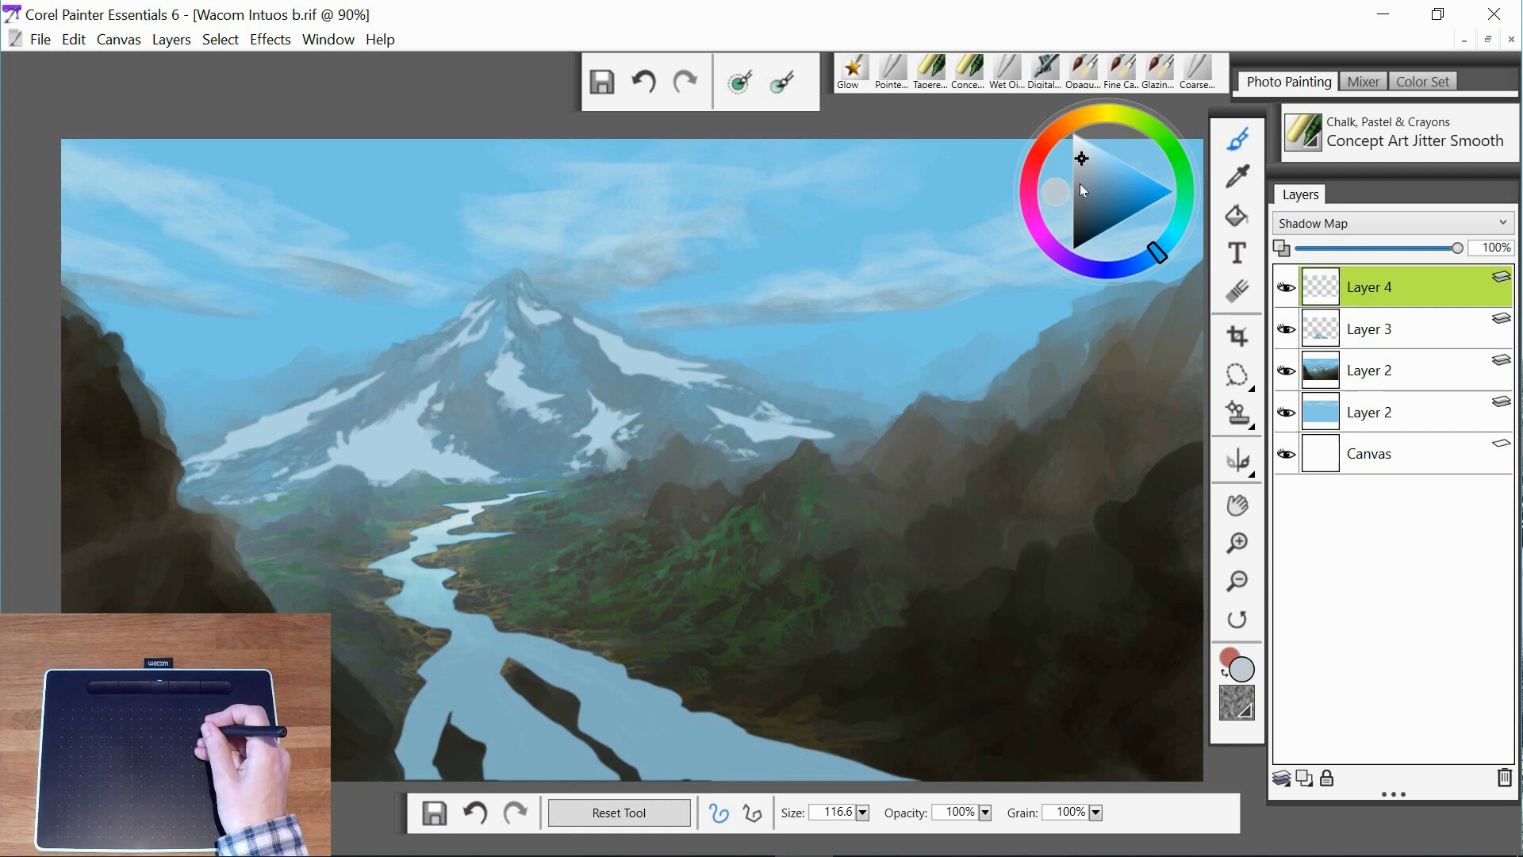
{"action": "left_click", "coordinate": [864, 813]}
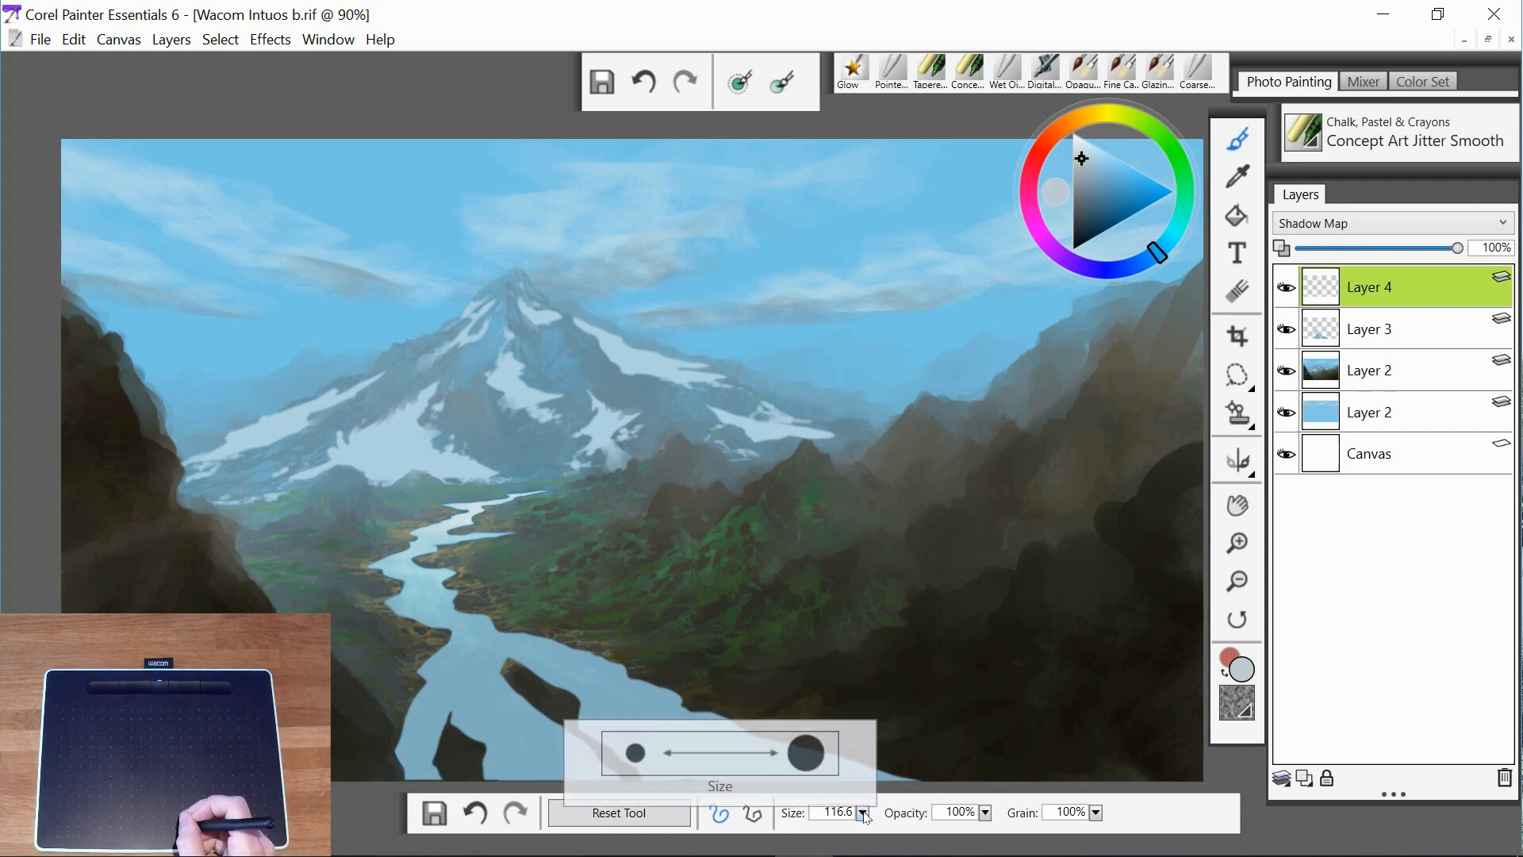
{"action": "left_click_drag", "start_coordinate": [868, 818], "coordinate": [682, 830]}
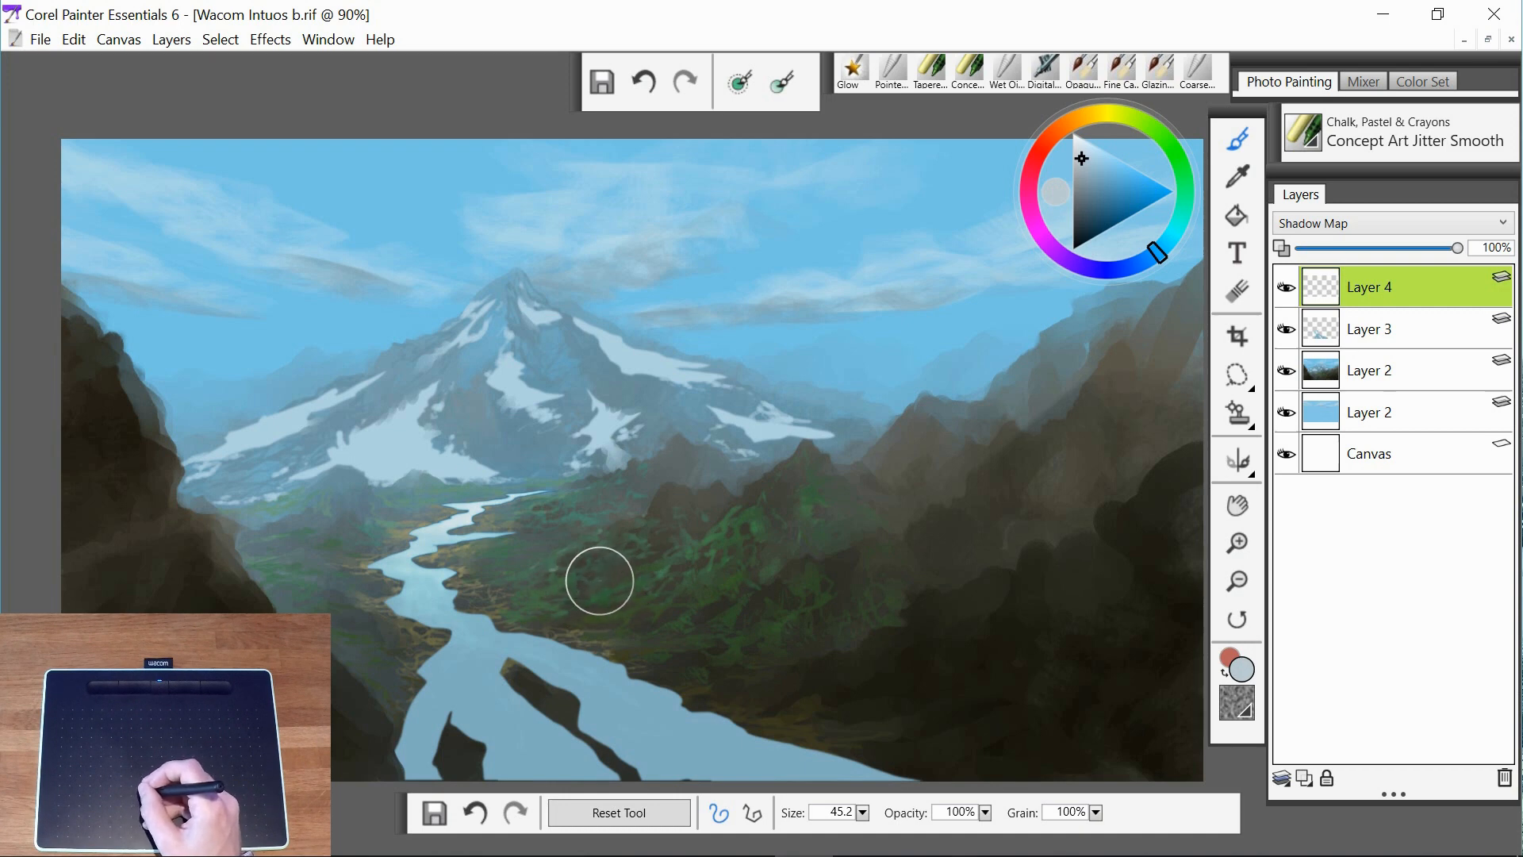
{"action": "mouse_move", "coordinate": [609, 575]}
{"action": "left_mouse_down"}
{"action": "mouse_move", "coordinate": [738, 598]}
{"action": "mouse_move", "coordinate": [676, 607]}
{"action": "mouse_move", "coordinate": [690, 616]}
{"action": "mouse_move", "coordinate": [732, 593]}
{"action": "mouse_move", "coordinate": [739, 567]}
{"action": "mouse_move", "coordinate": [805, 548]}
{"action": "mouse_move", "coordinate": [812, 488]}
{"action": "mouse_move", "coordinate": [791, 512]}
{"action": "left_mouse_up"}
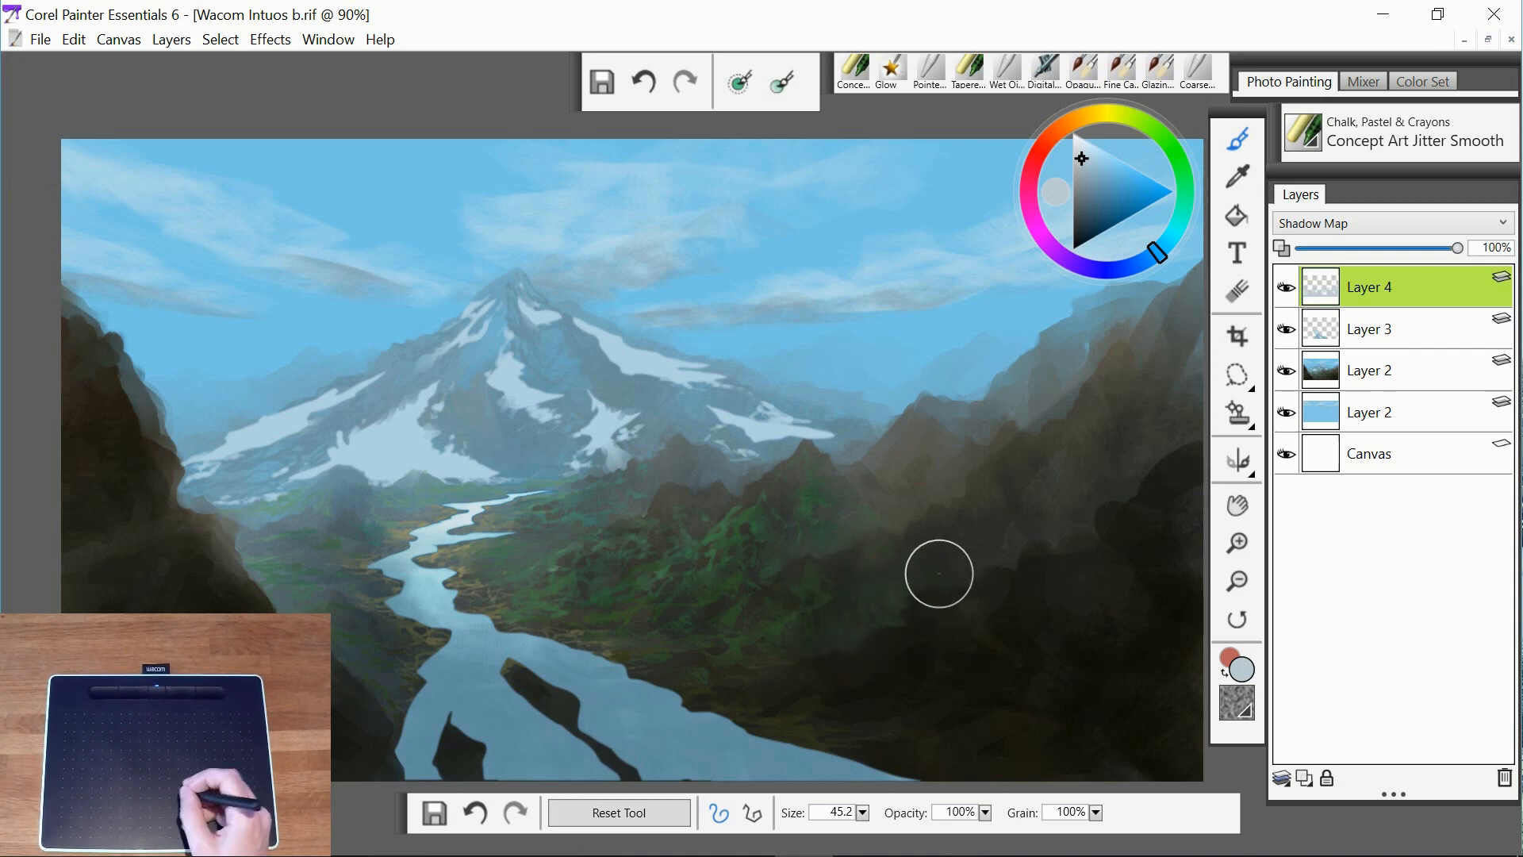
- Paint finer shadows over the mountain and hills on Layer 4 using Tapered Pastel at up to size 27.8 in light blue-greys
{"action": "left_click", "coordinate": [969, 69]}
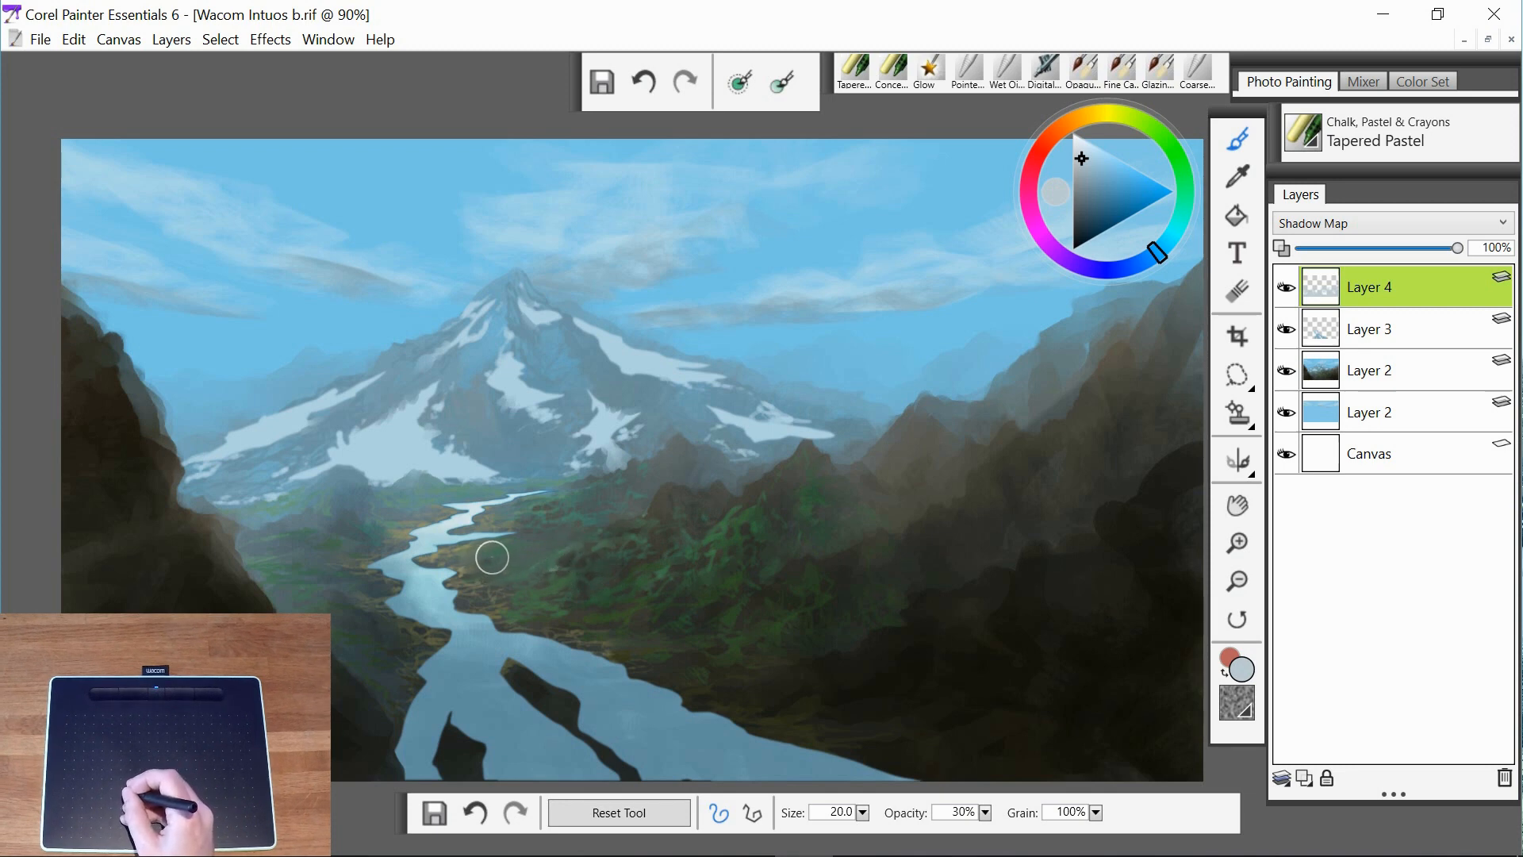
{"action": "left_click", "coordinate": [740, 80]}
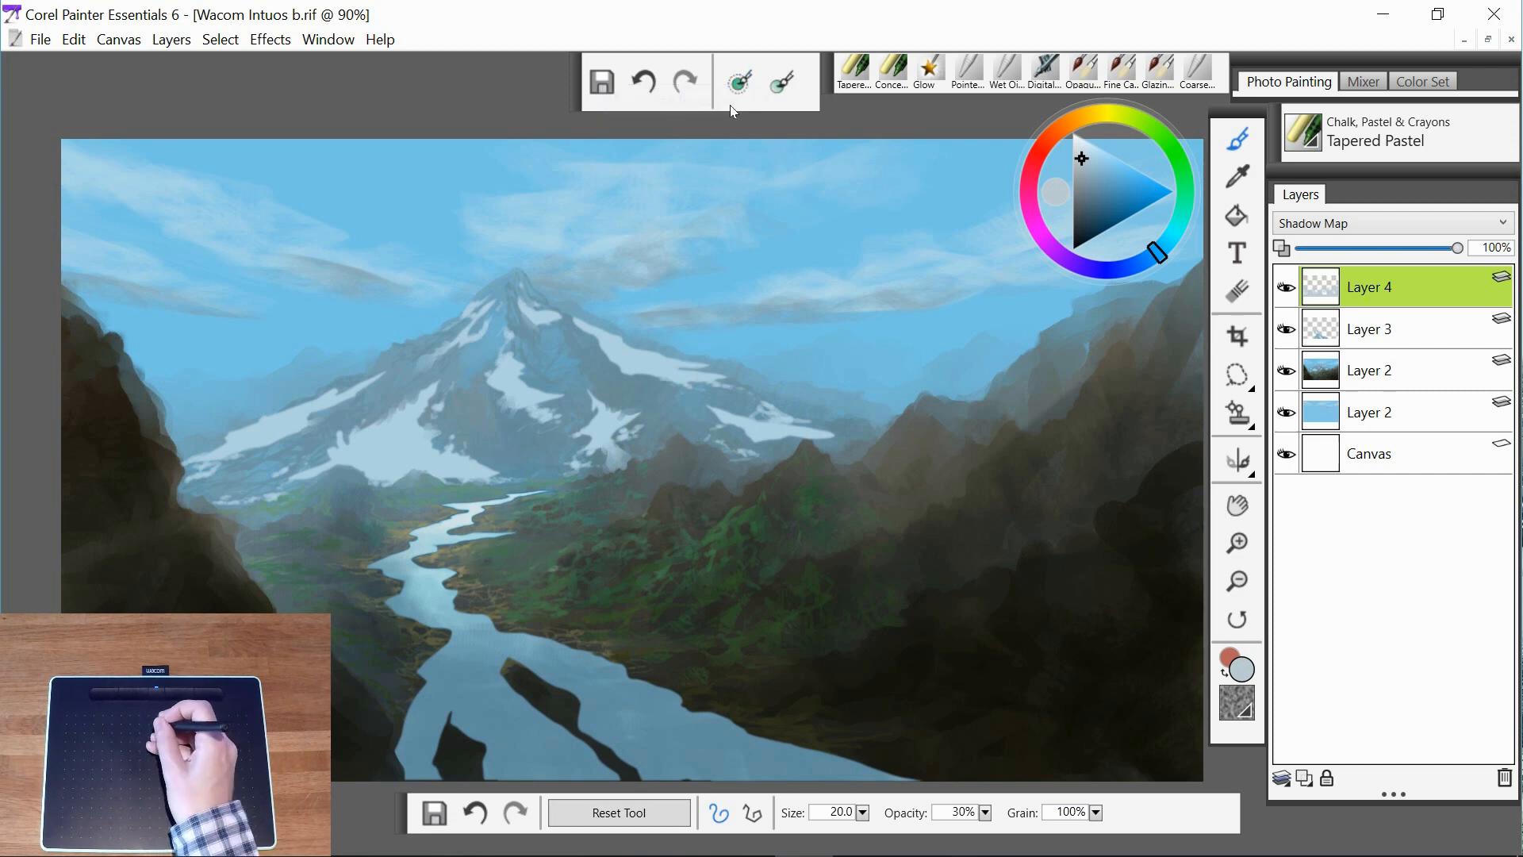
{"action": "left_click_drag", "start_coordinate": [534, 583], "coordinate": [556, 583]}
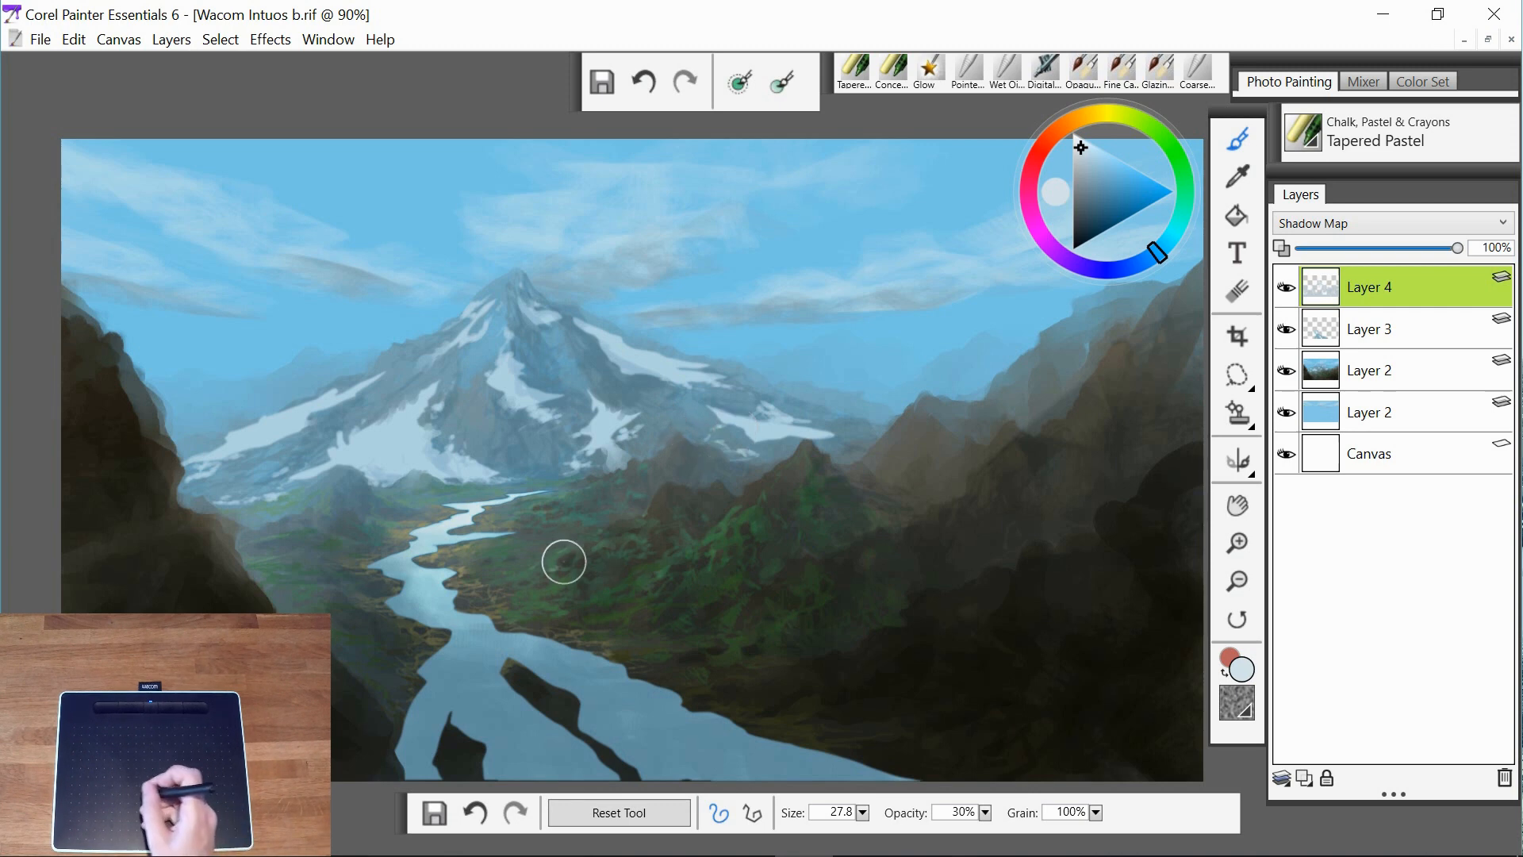
{"action": "left_click", "coordinate": [1084, 164]}
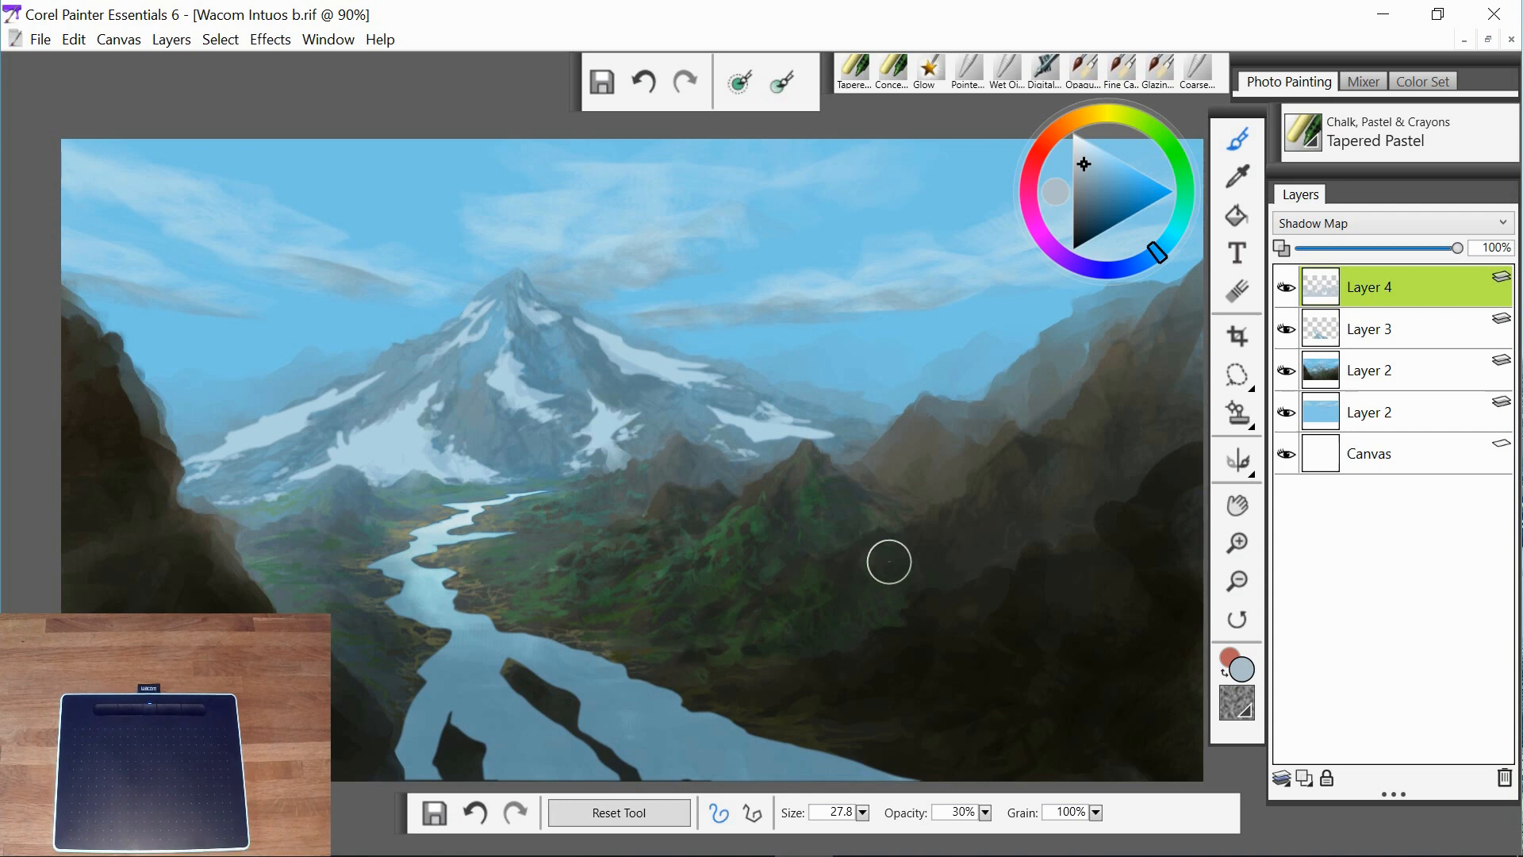
- Paint green highlights on the central hills of the mountain layer, using a sampled hillside green shifted slightly lighter and yellower
{"action": "left_click", "coordinate": [1390, 379]}
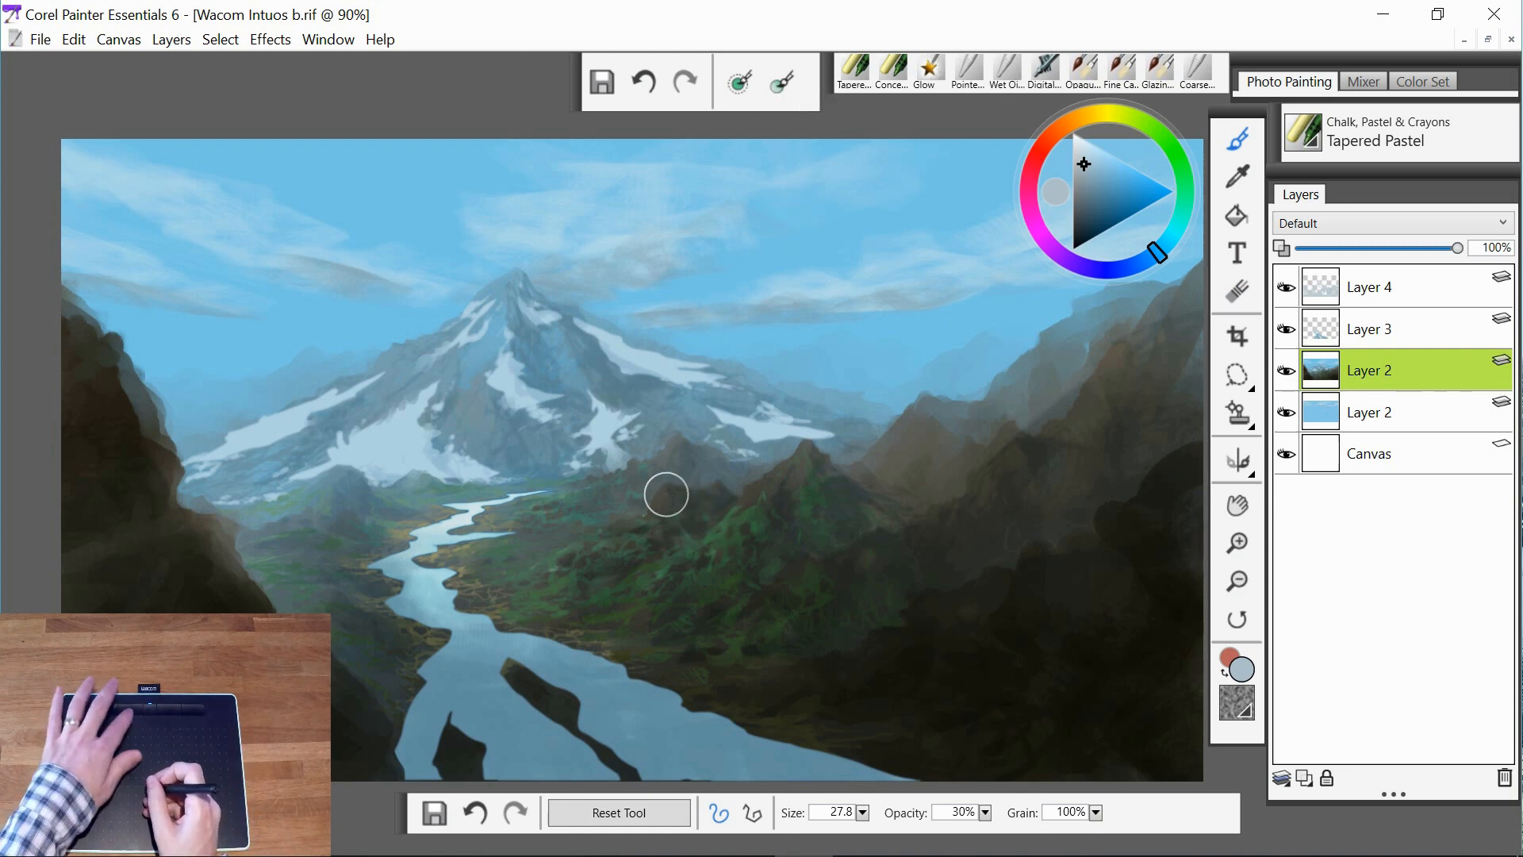
{"action": "key", "text": "alt"}
{"action": "left_click", "coordinate": [718, 553], "text": "alt"}
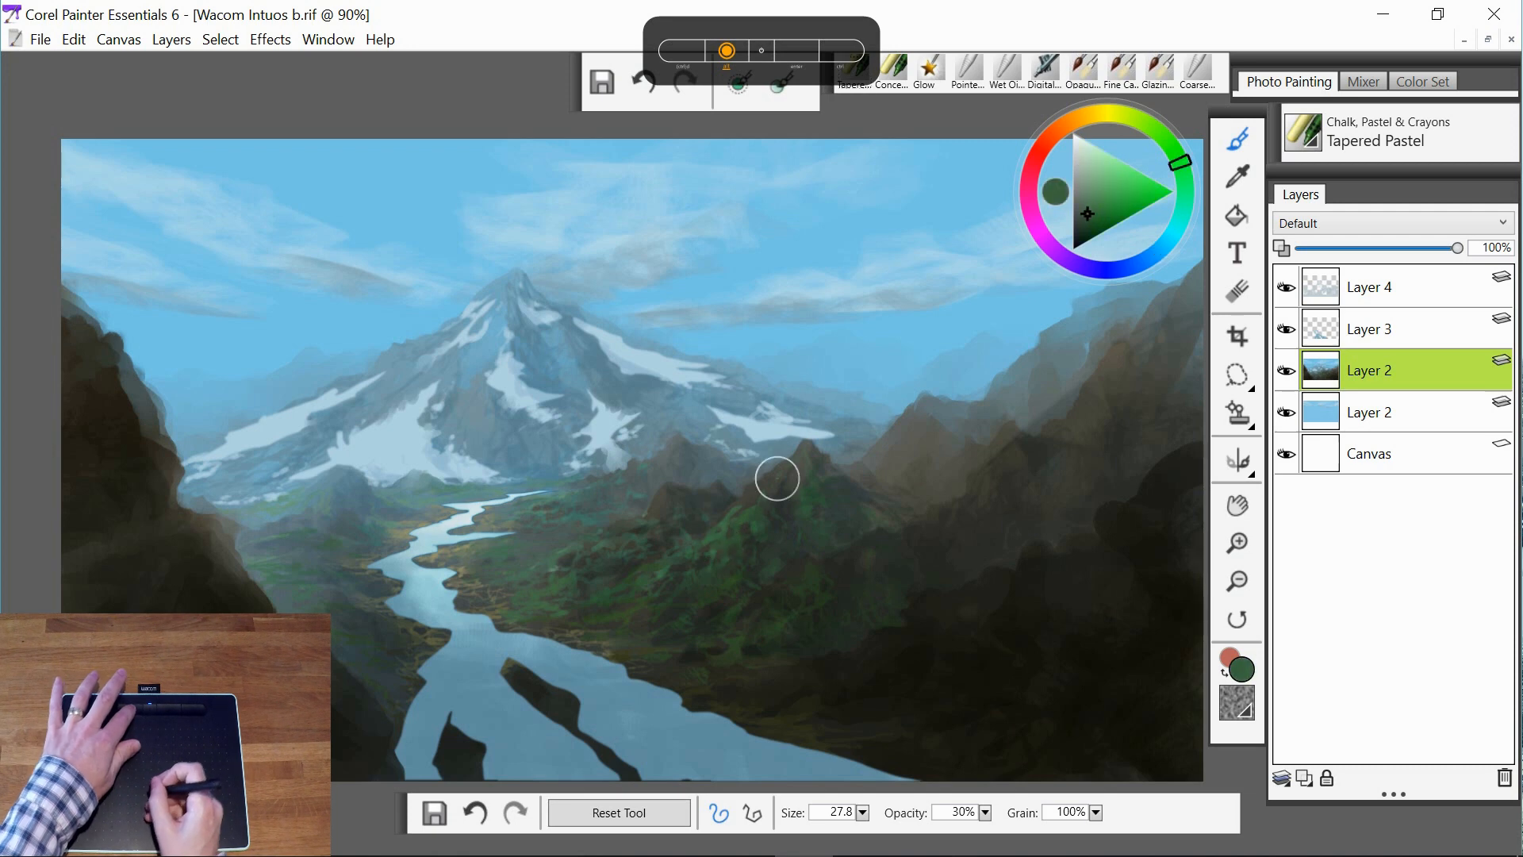
{"action": "left_click", "coordinate": [1097, 208]}
{"action": "left_click", "coordinate": [1171, 148]}
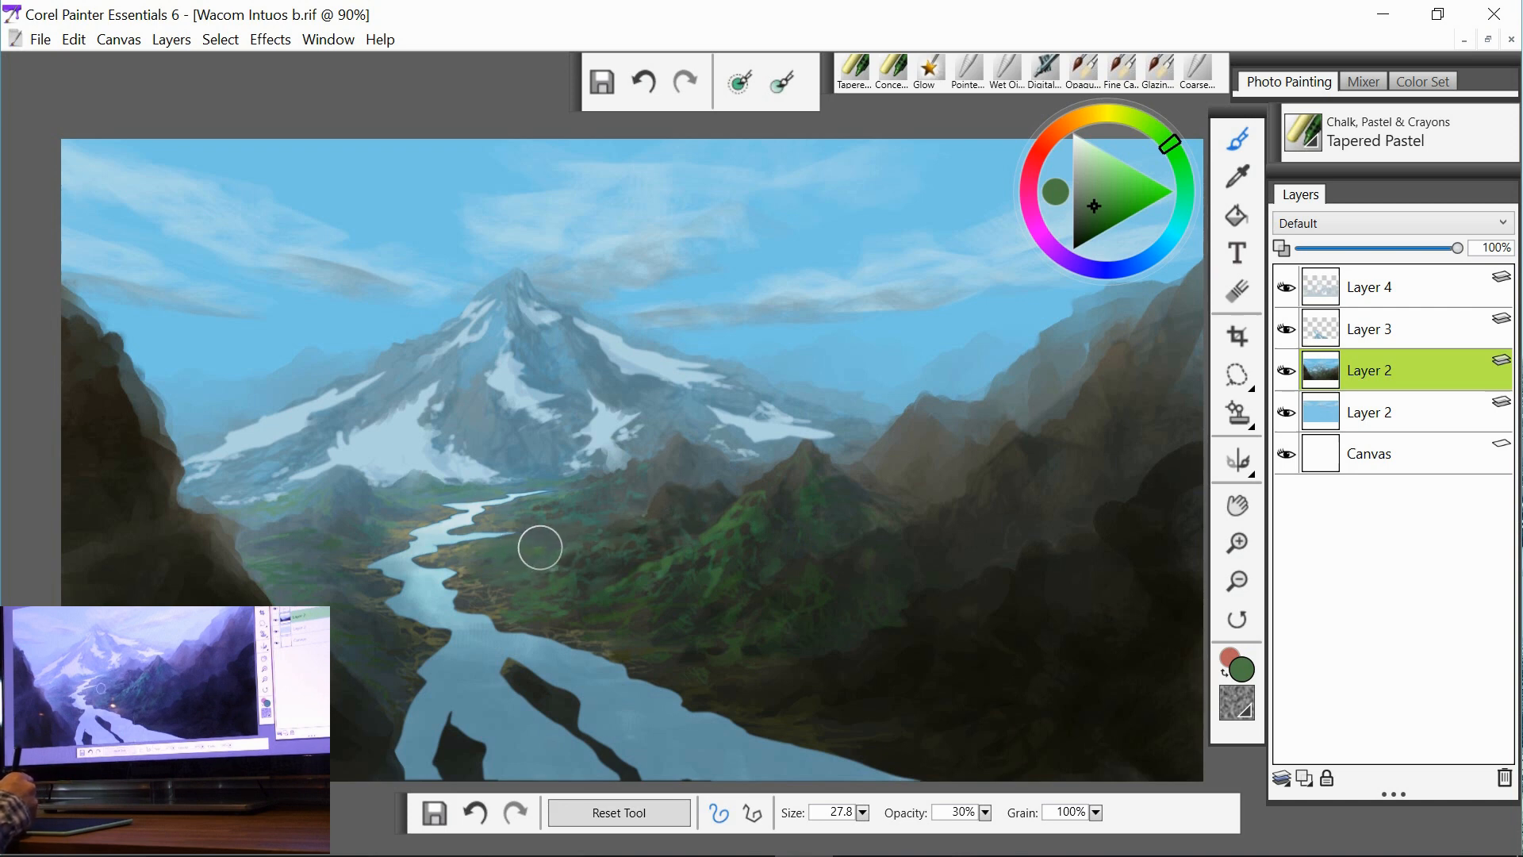
- Add progressively lighter green highlights to the valley floor and the small hills beside the river
{"action": "left_click", "coordinate": [1101, 195]}
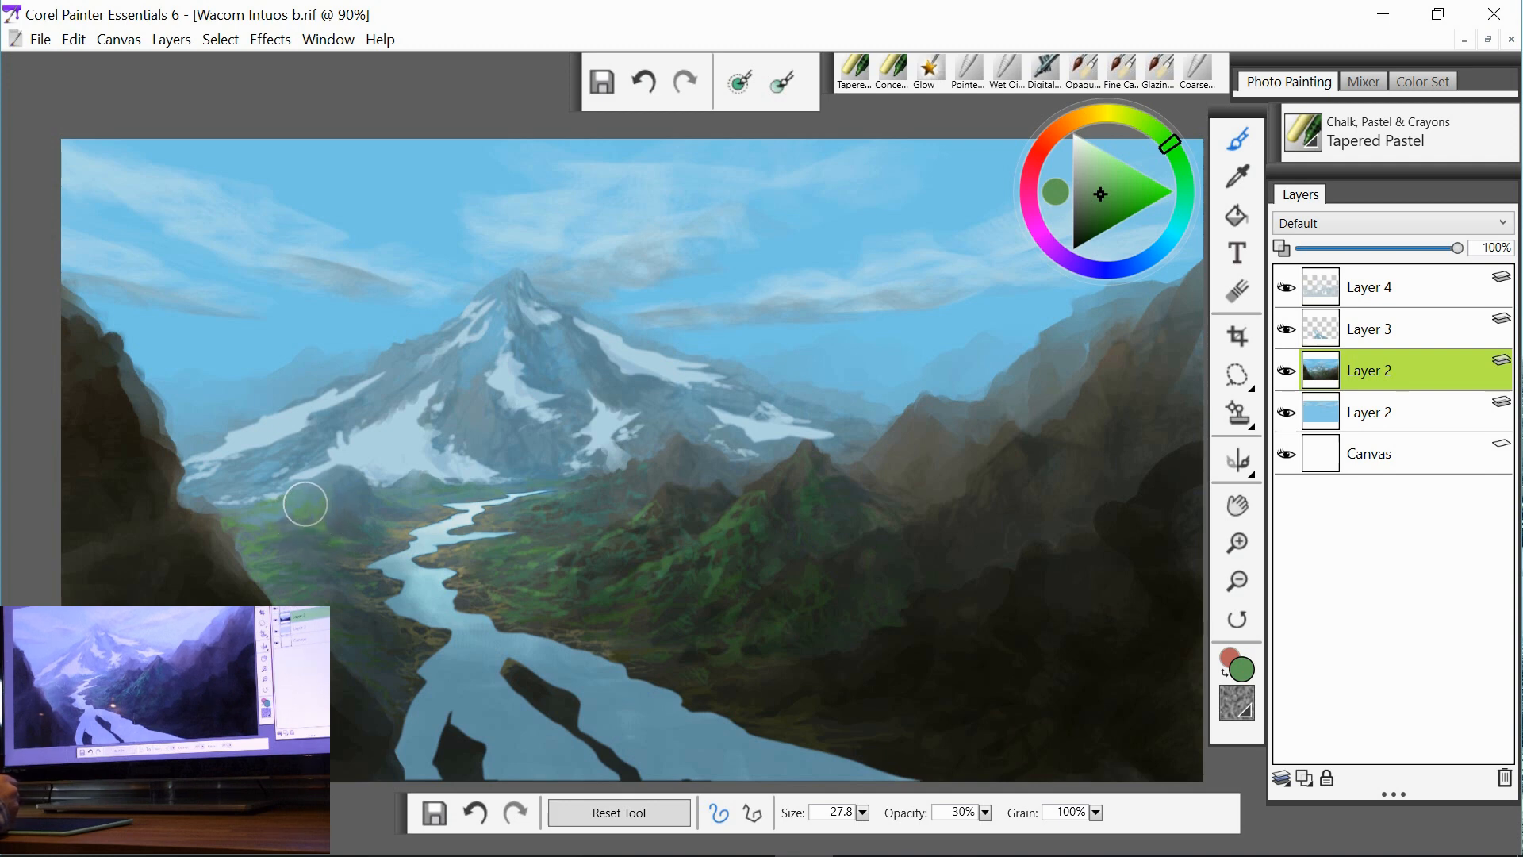
{"action": "left_click", "coordinate": [1105, 184]}
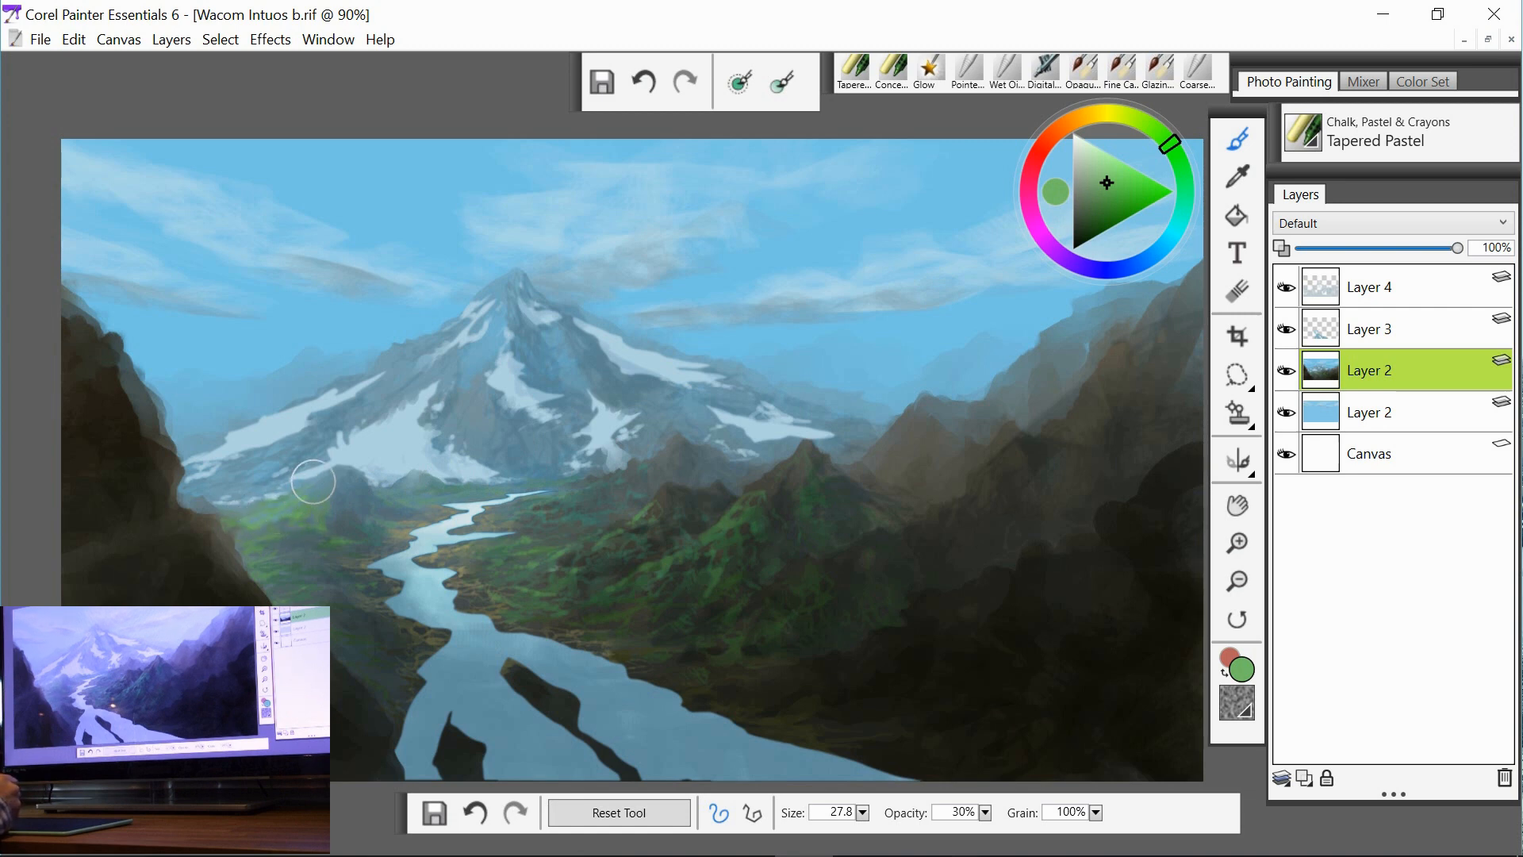
{"action": "mouse_move", "coordinate": [268, 502]}
{"action": "left_mouse_down"}
{"action": "mouse_move", "coordinate": [232, 518]}
{"action": "mouse_move", "coordinate": [318, 517]}
{"action": "mouse_move", "coordinate": [332, 487]}
{"action": "left_mouse_up"}
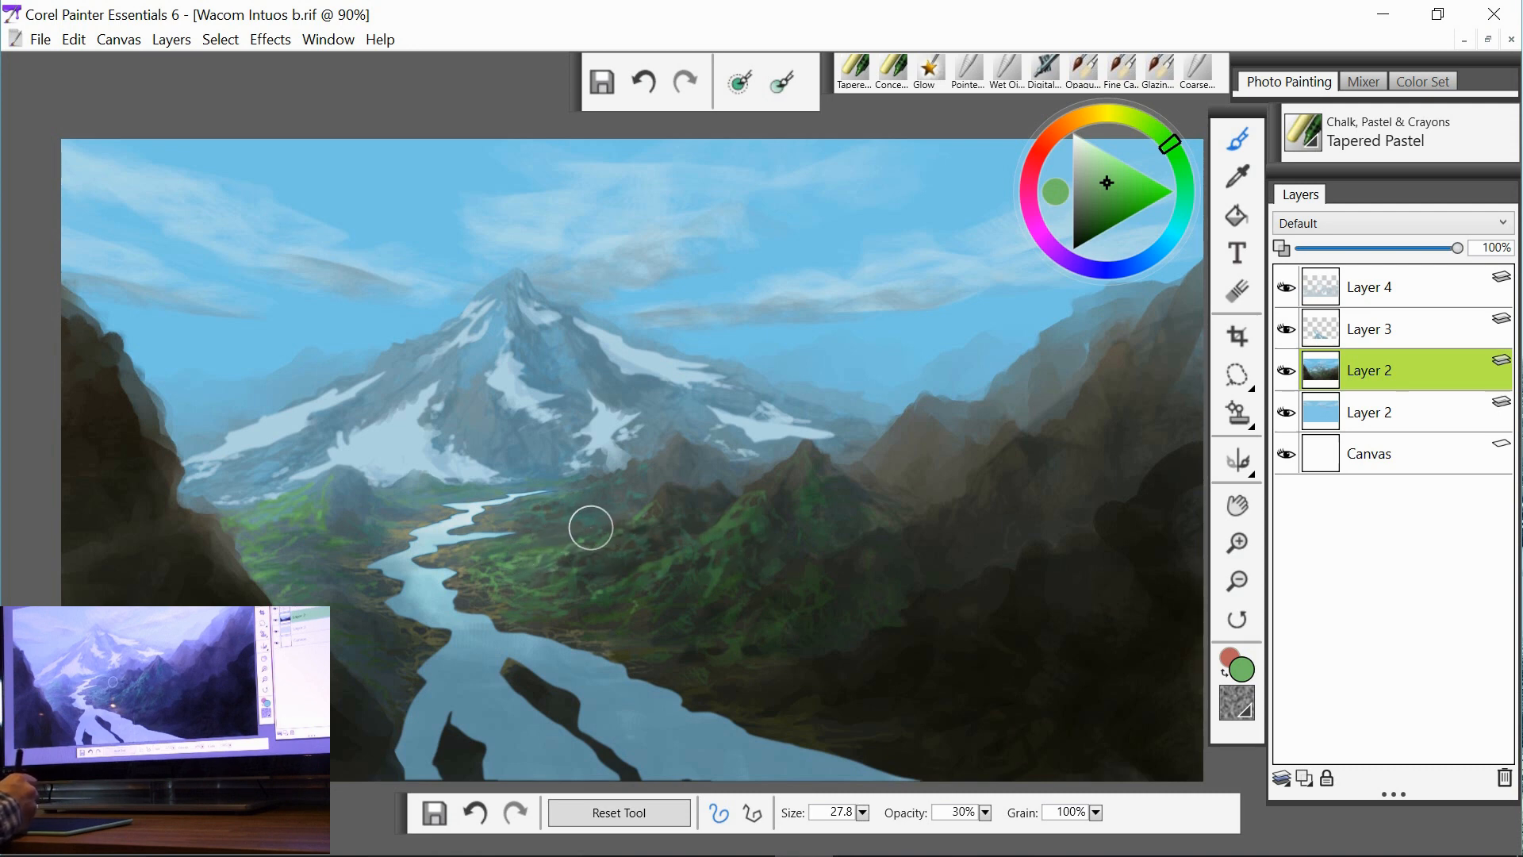
- Paint bluish-green strokes over the hills on the river's right side, keeping the Tapered Pastel brush
{"action": "left_click", "coordinate": [1180, 169]}
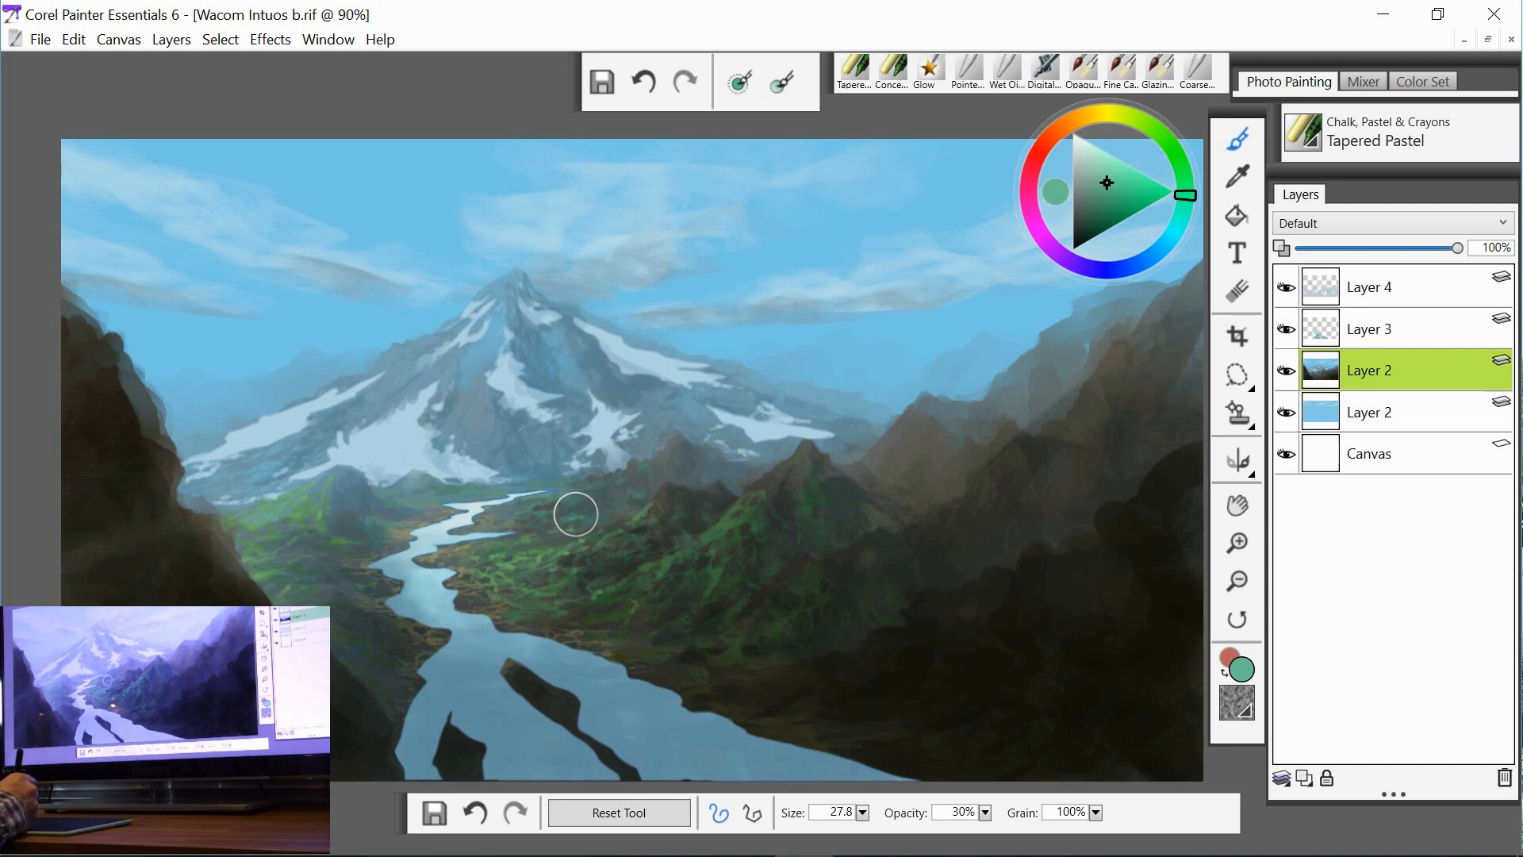
{"action": "mouse_move", "coordinate": [598, 506]}
{"action": "left_mouse_down"}
{"action": "mouse_move", "coordinate": [565, 504]}
{"action": "mouse_move", "coordinate": [599, 480]}
{"action": "mouse_move", "coordinate": [585, 506]}
{"action": "mouse_move", "coordinate": [514, 514]}
{"action": "mouse_move", "coordinate": [531, 505]}
{"action": "mouse_move", "coordinate": [517, 523]}
{"action": "mouse_move", "coordinate": [561, 538]}
{"action": "left_mouse_up"}
{"action": "mouse_move", "coordinate": [653, 457]}
{"action": "left_mouse_down"}
{"action": "mouse_move", "coordinate": [636, 462]}
{"action": "mouse_move", "coordinate": [652, 456]}
{"action": "mouse_move", "coordinate": [648, 472]}
{"action": "mouse_move", "coordinate": [670, 445]}
{"action": "mouse_move", "coordinate": [649, 500]}
{"action": "mouse_move", "coordinate": [676, 499]}
{"action": "mouse_move", "coordinate": [677, 521]}
{"action": "mouse_move", "coordinate": [611, 551]}
{"action": "mouse_move", "coordinate": [639, 553]}
{"action": "left_mouse_up"}
{"action": "mouse_move", "coordinate": [774, 572]}
{"action": "left_mouse_down"}
{"action": "mouse_move", "coordinate": [795, 563]}
{"action": "mouse_move", "coordinate": [792, 543]}
{"action": "left_mouse_up"}
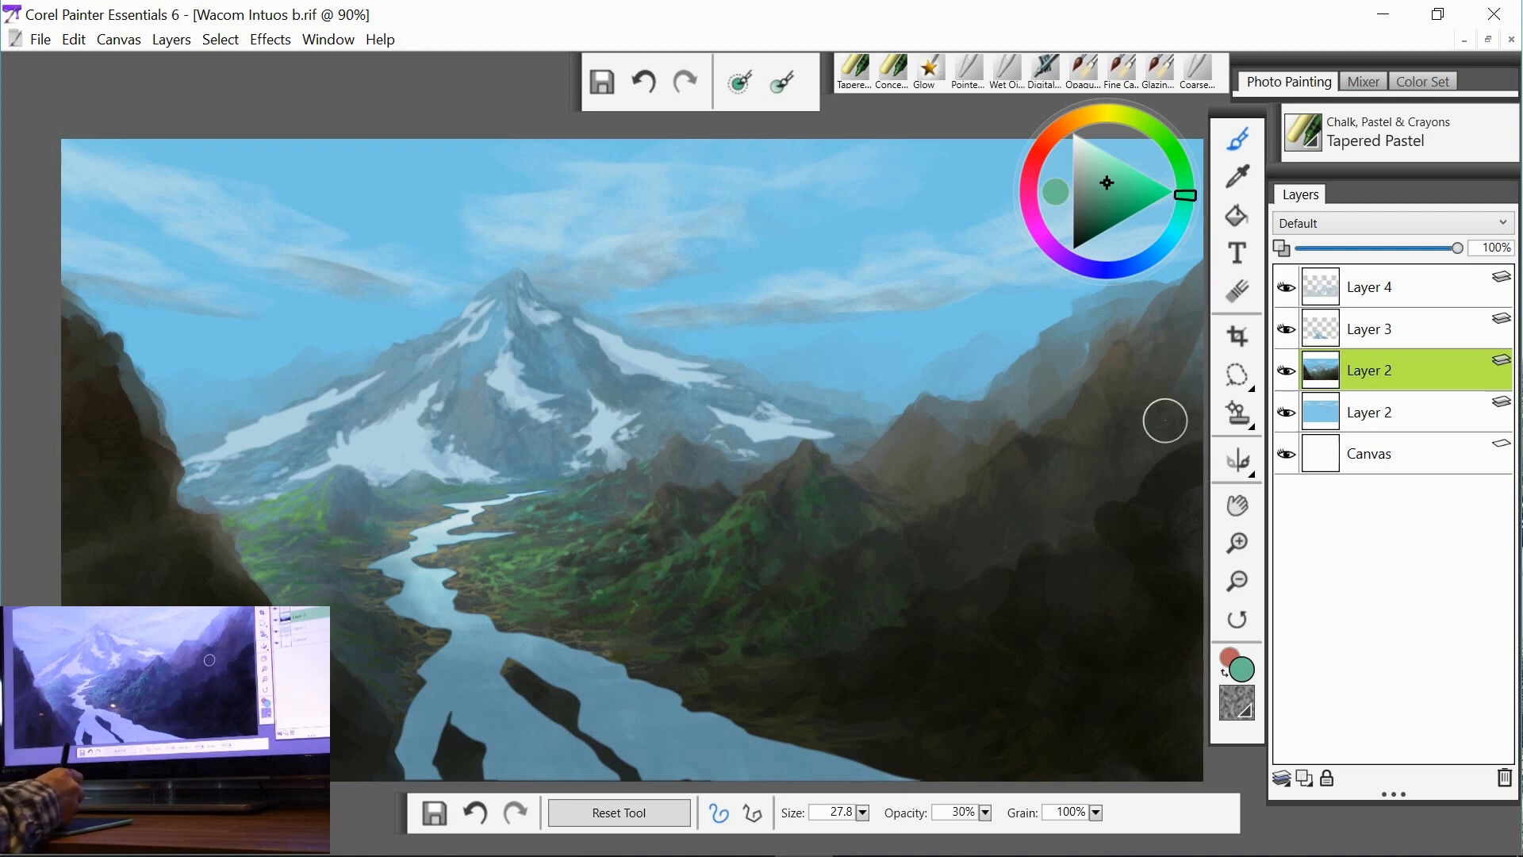
- Collapse Layer 3 with the river into the landscape layer beneath it
{"action": "left_click", "coordinate": [1384, 340]}
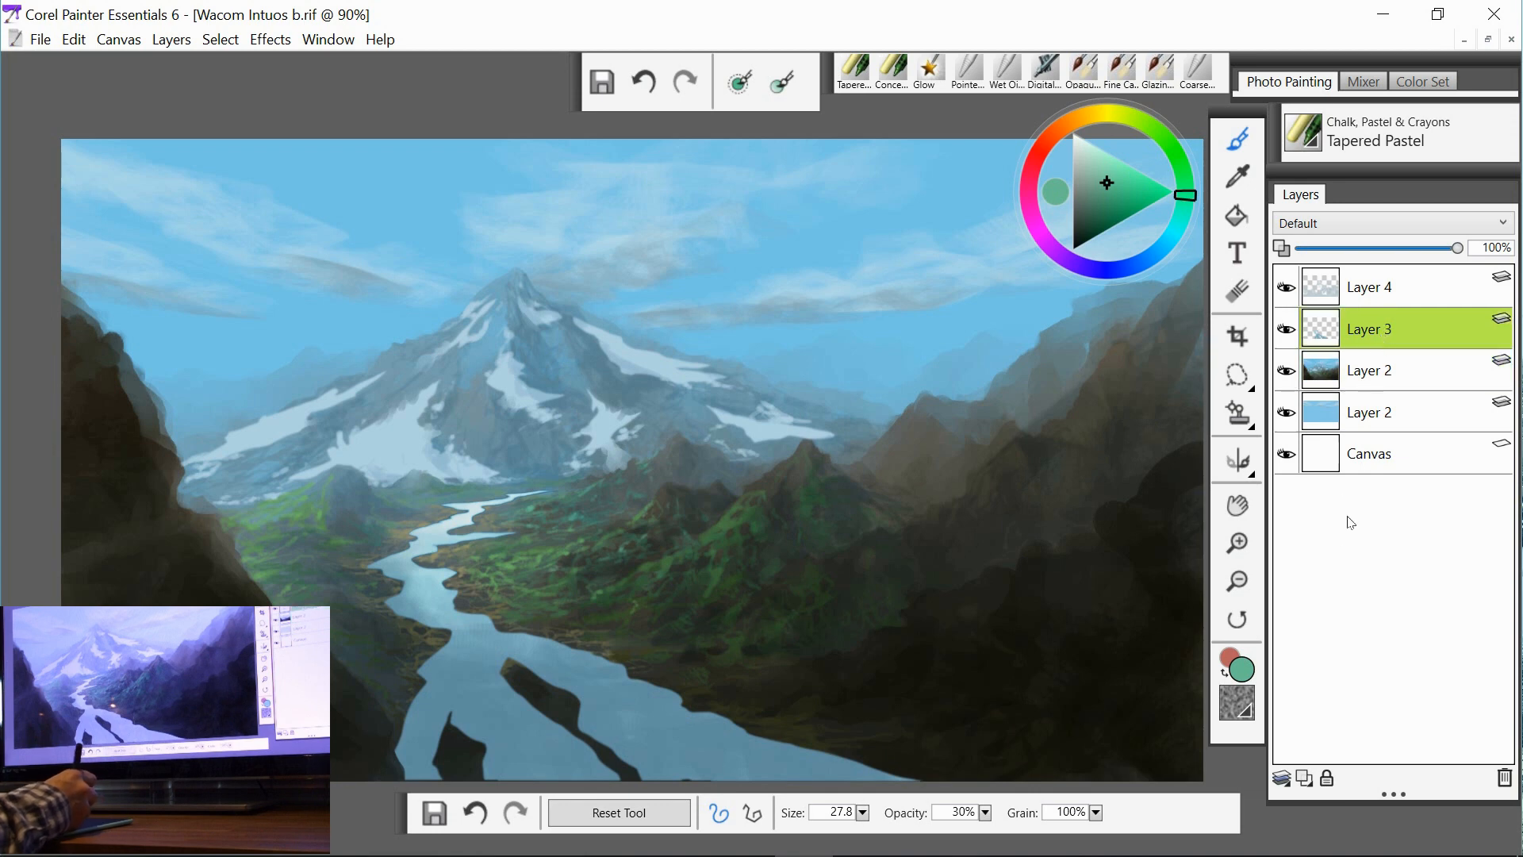
{"action": "left_click", "coordinate": [1286, 777]}
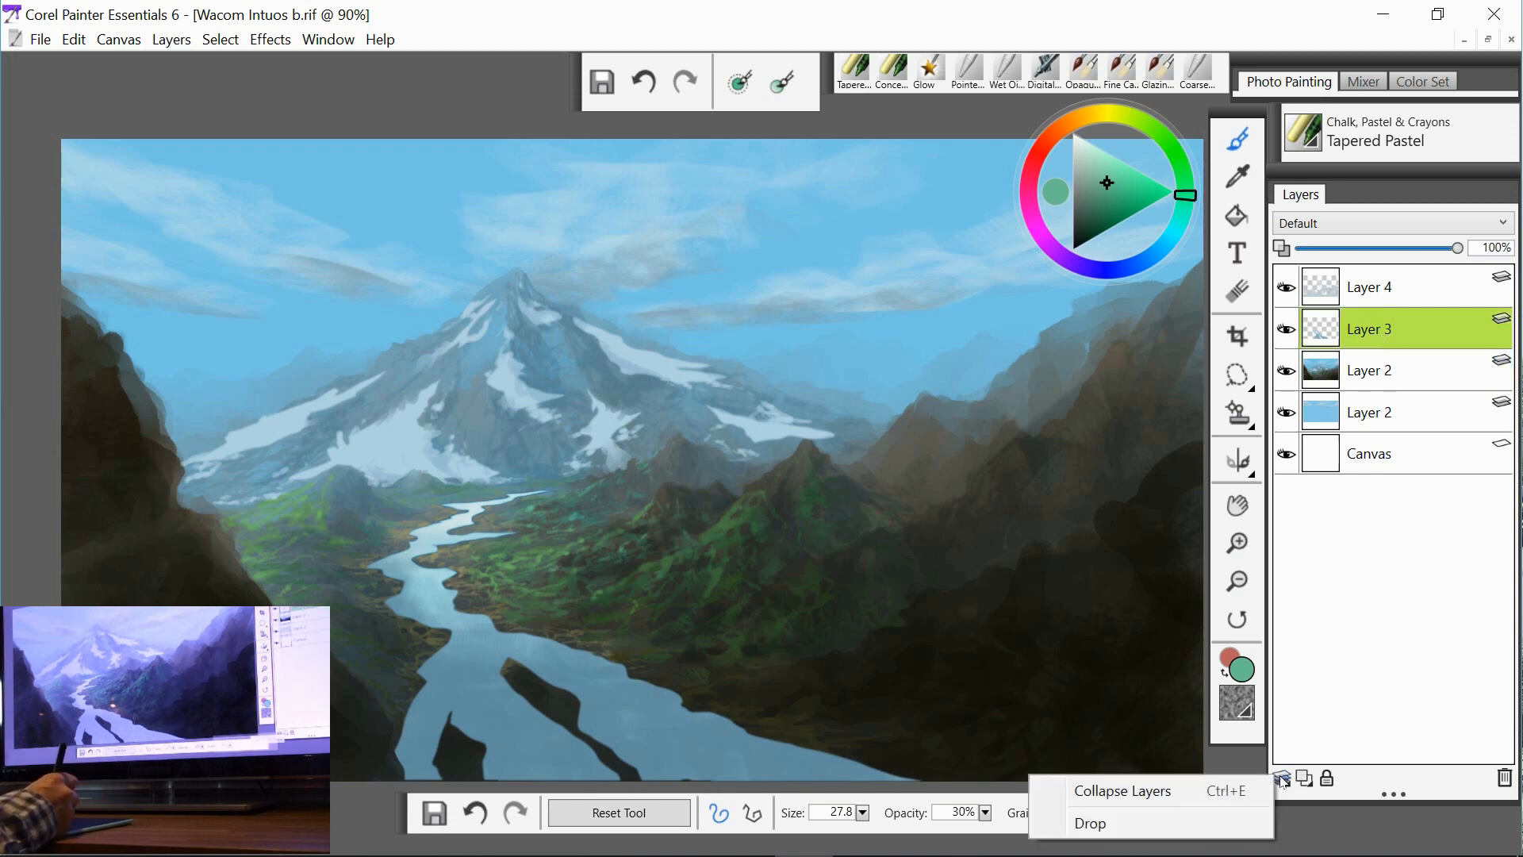
{"action": "left_click", "coordinate": [1160, 799]}
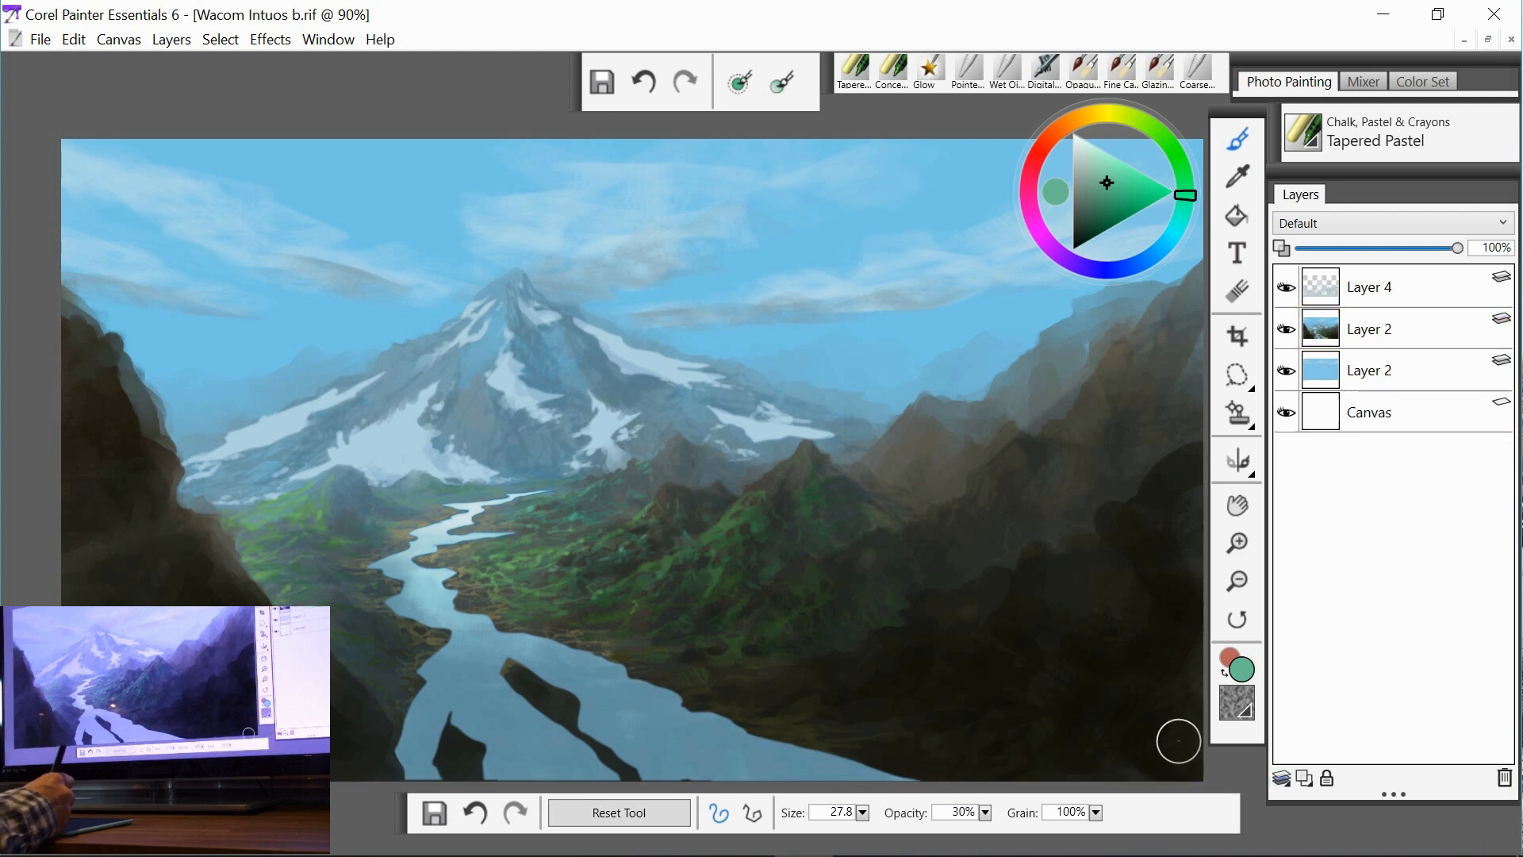
- On the landscape layer, sample a pale blue from the upper river and set the Tapered Pastel brush to size 10.7
{"action": "left_click", "coordinate": [1387, 338]}
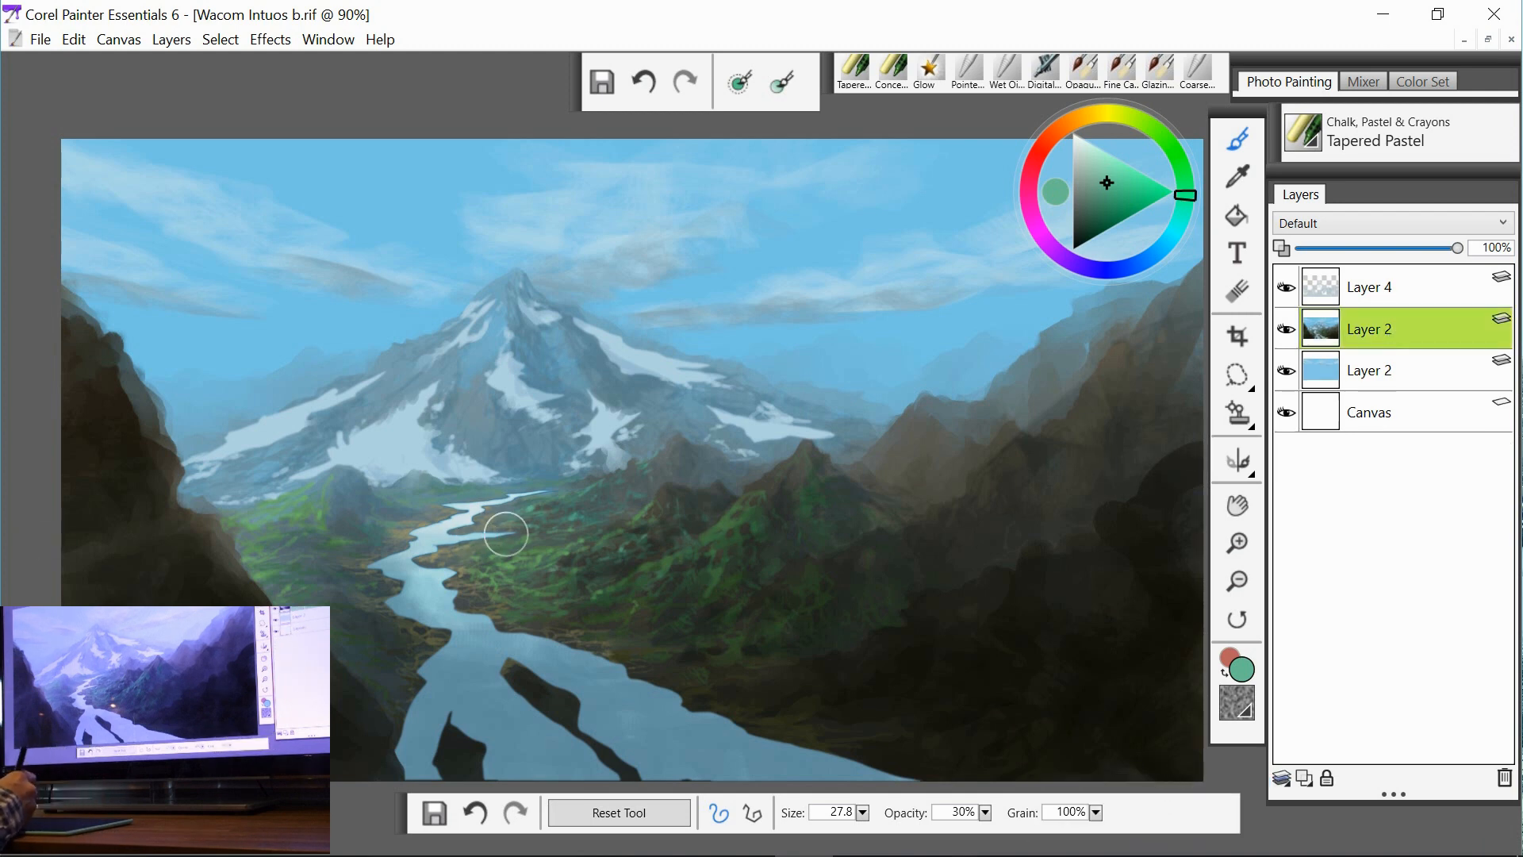
{"action": "key", "text": "alt"}
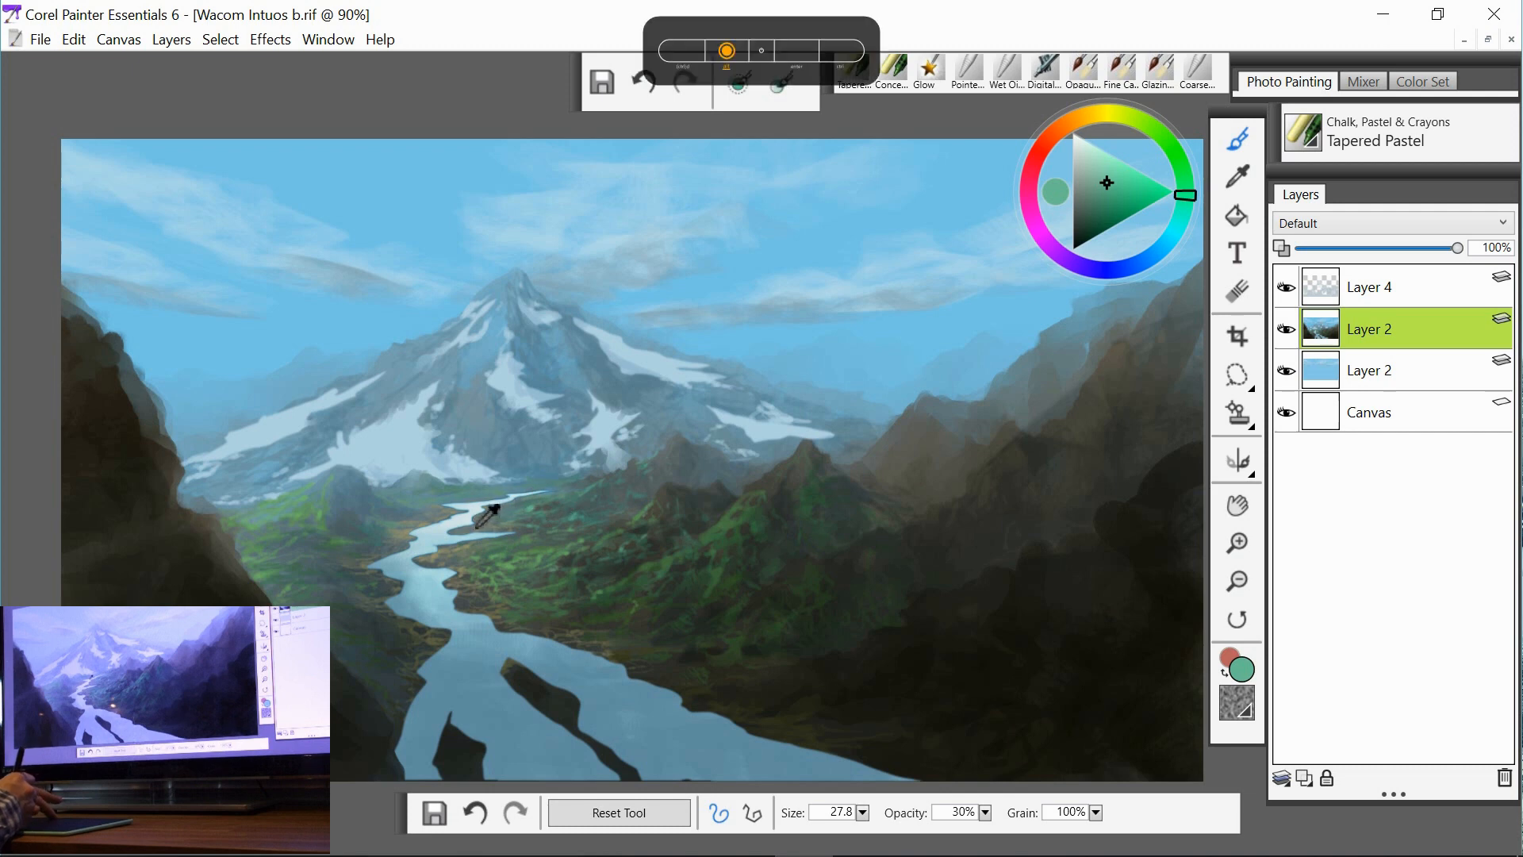
{"action": "left_click", "coordinate": [487, 516], "text": "alt"}
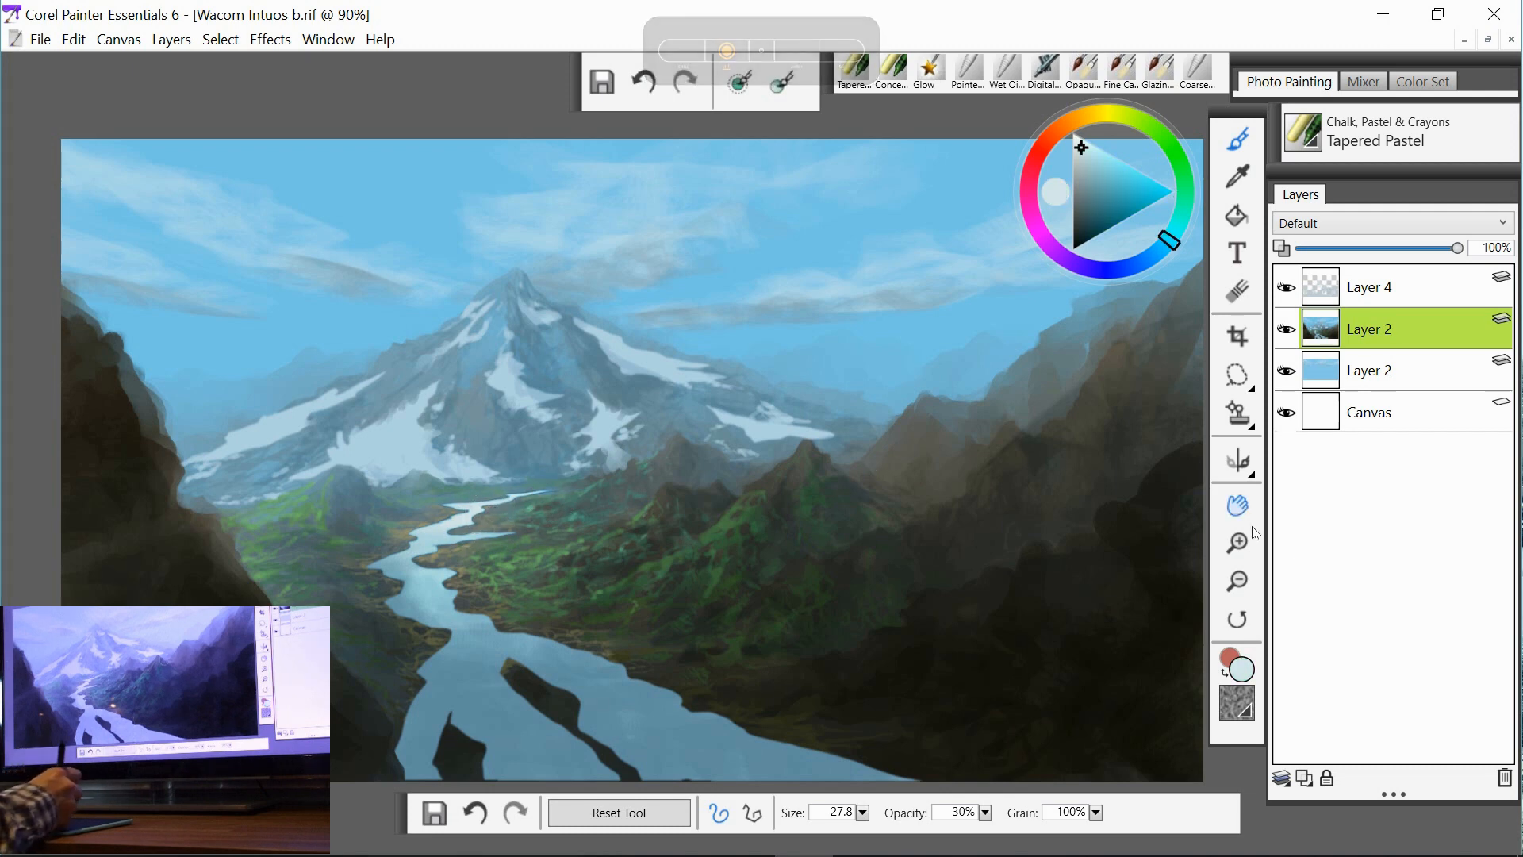
{"action": "left_click", "coordinate": [1239, 543]}
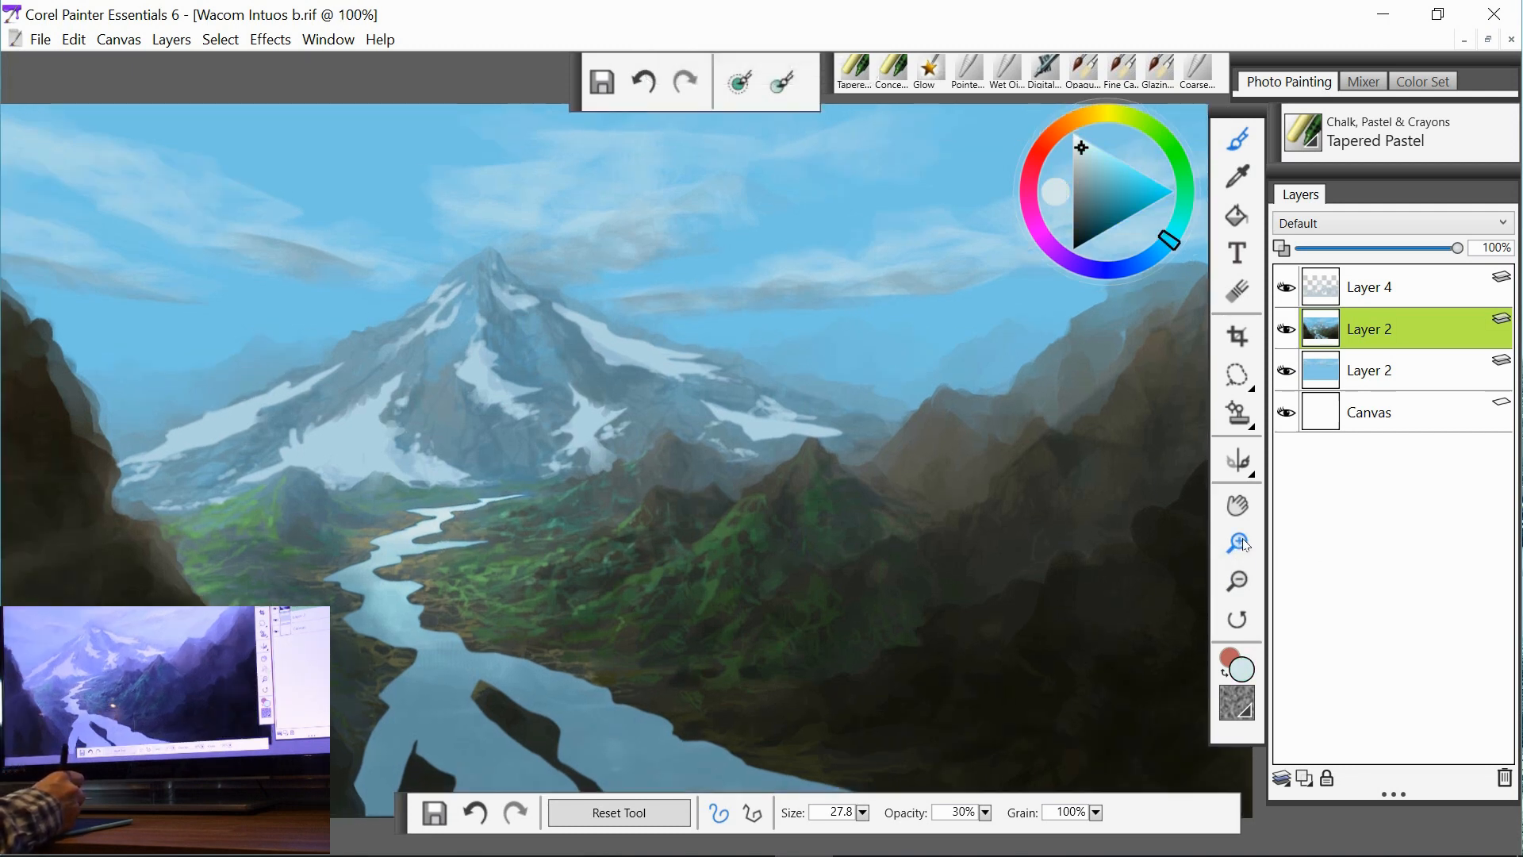
{"action": "left_click", "coordinate": [1239, 544]}
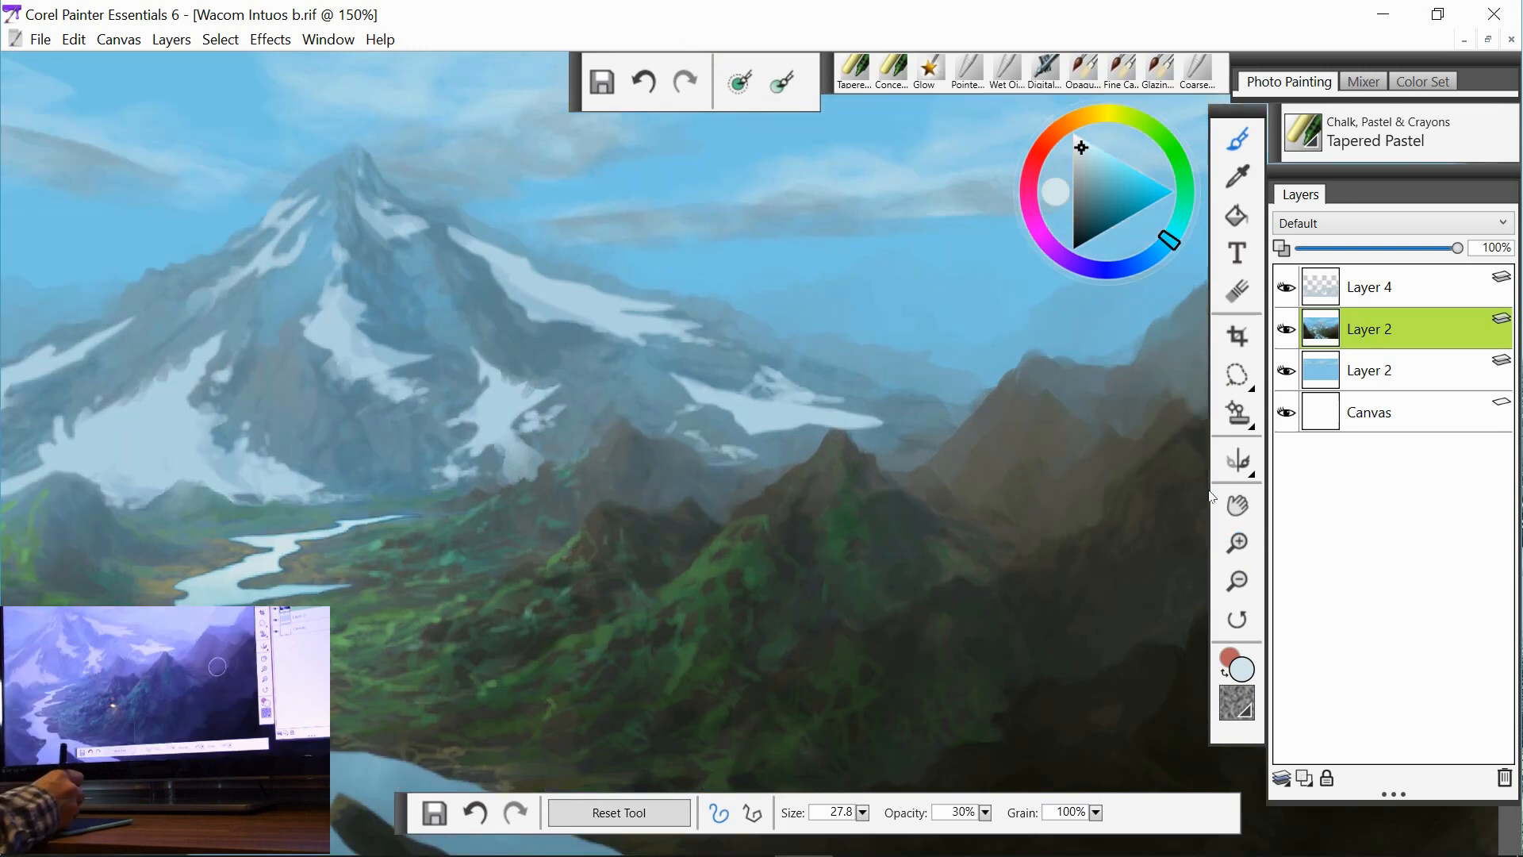
{"action": "left_click", "coordinate": [1238, 505]}
{"action": "left_click_drag", "start_coordinate": [764, 583], "coordinate": [1047, 543]}
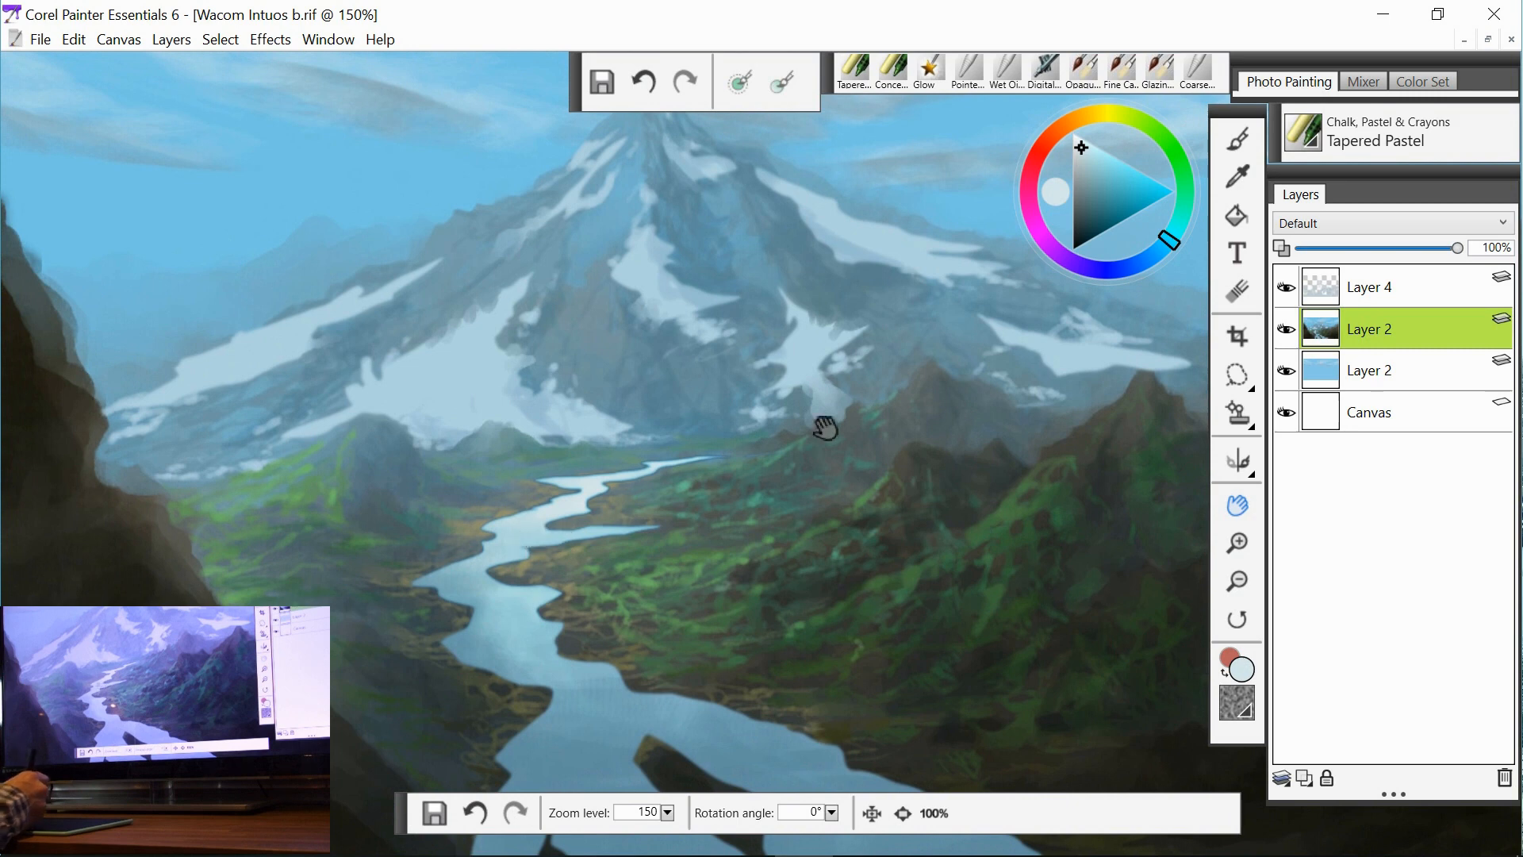
{"action": "left_click", "coordinate": [1239, 141]}
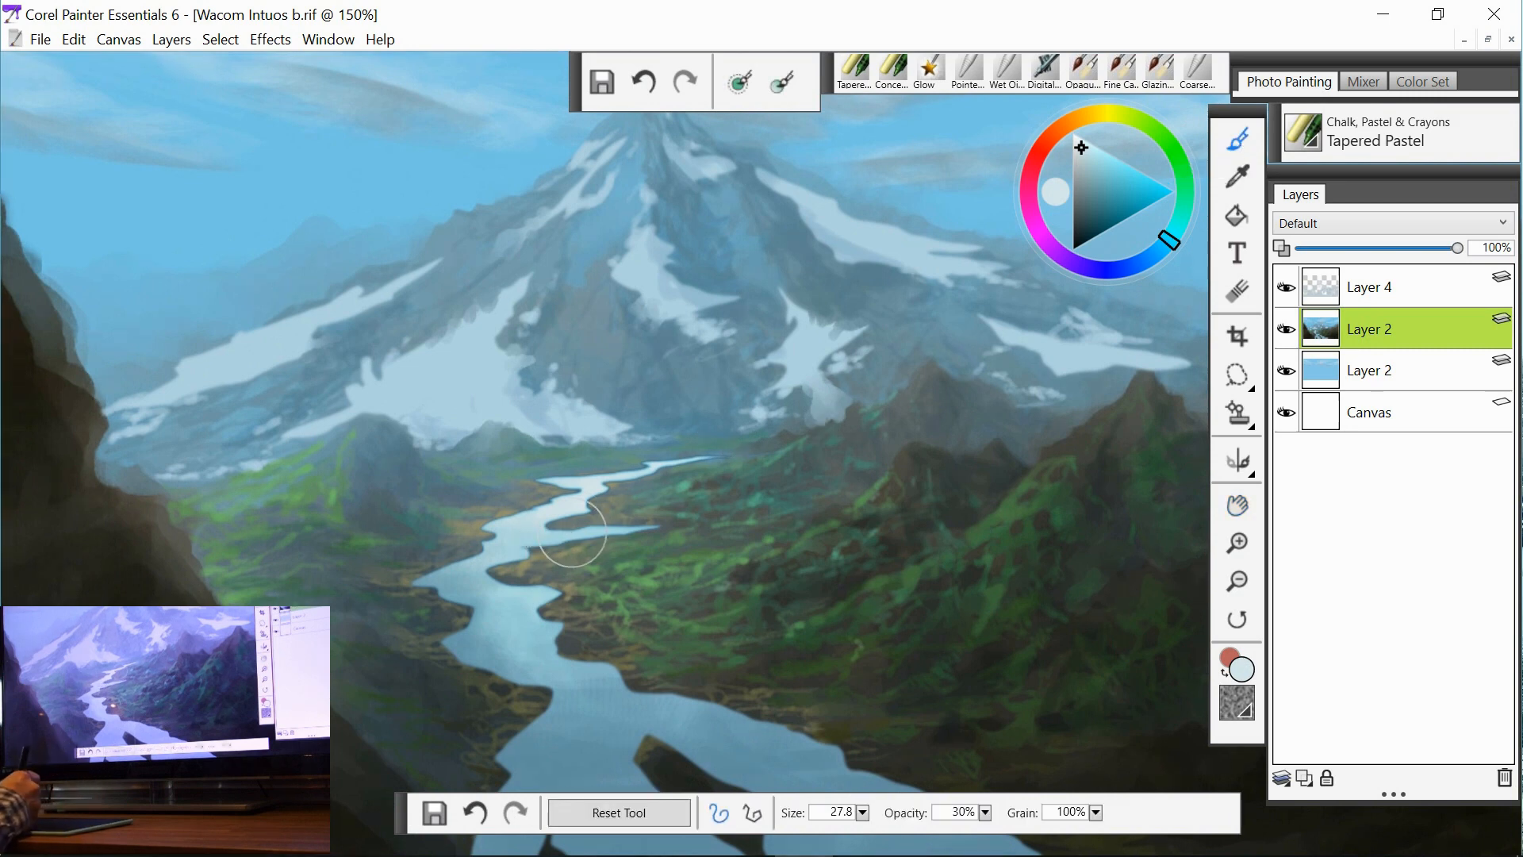
{"action": "left_click", "coordinate": [744, 84]}
{"action": "left_click_drag", "start_coordinate": [547, 551], "coordinate": [533, 551]}
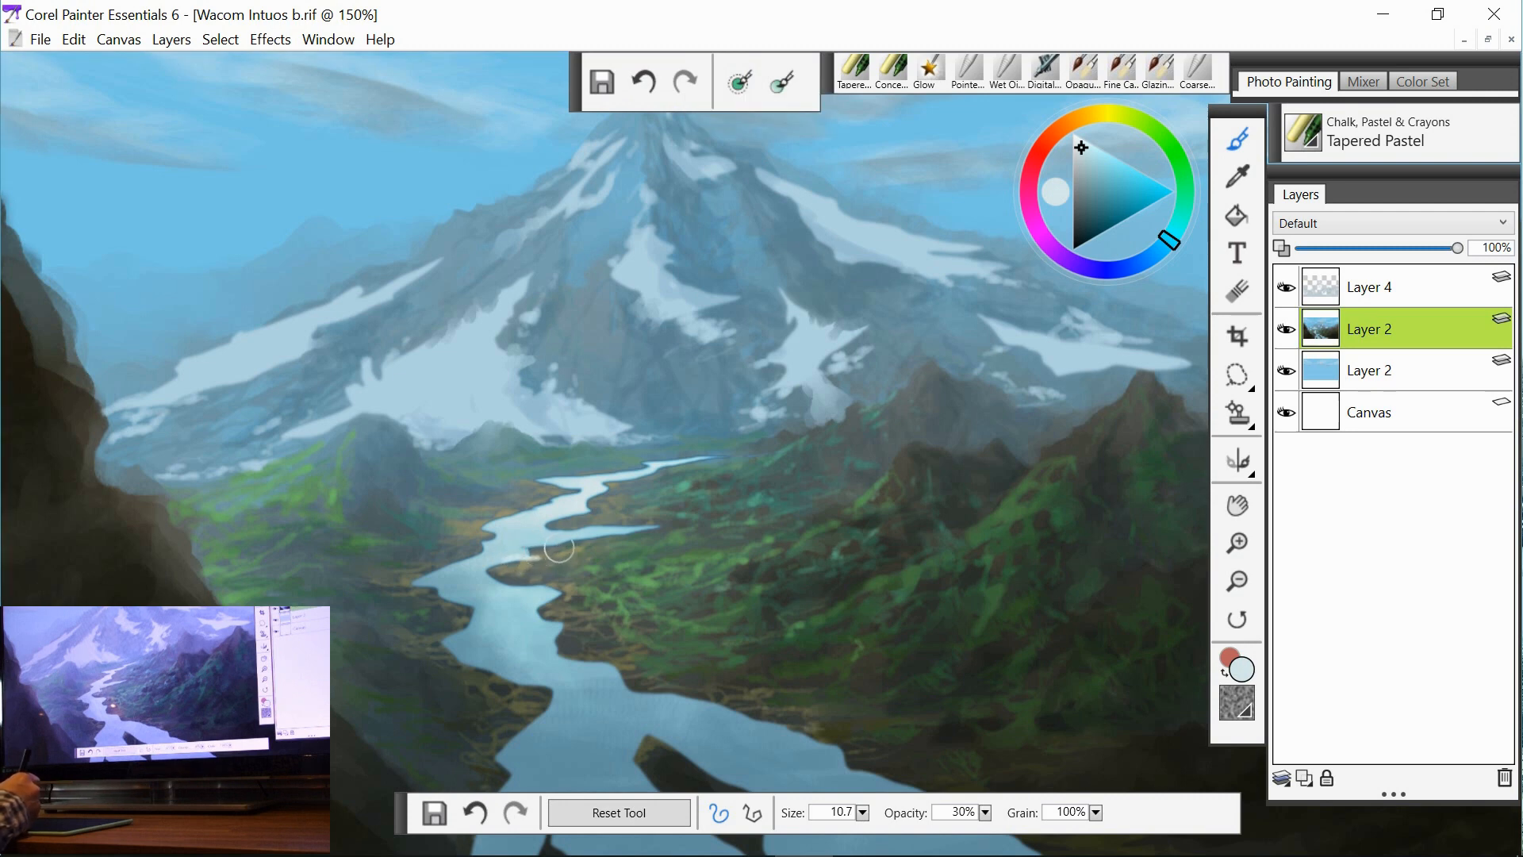
- Extend the thin side streams of the upper river into the valley and refine its far bends with sampled light blue
{"action": "left_click", "coordinate": [508, 557], "text": "alt"}
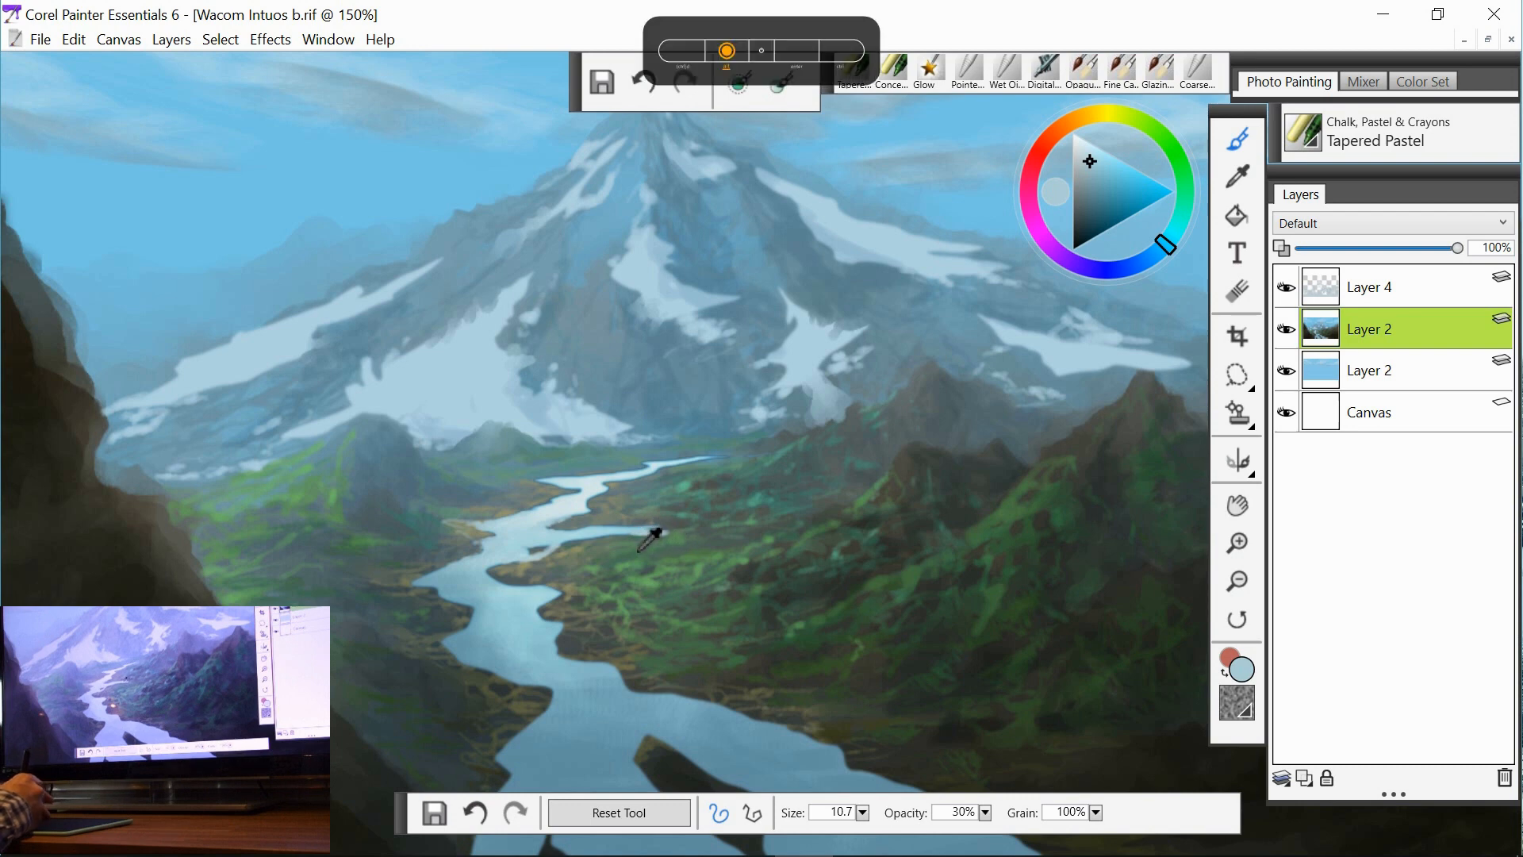
{"action": "left_click", "coordinate": [634, 530], "text": "alt"}
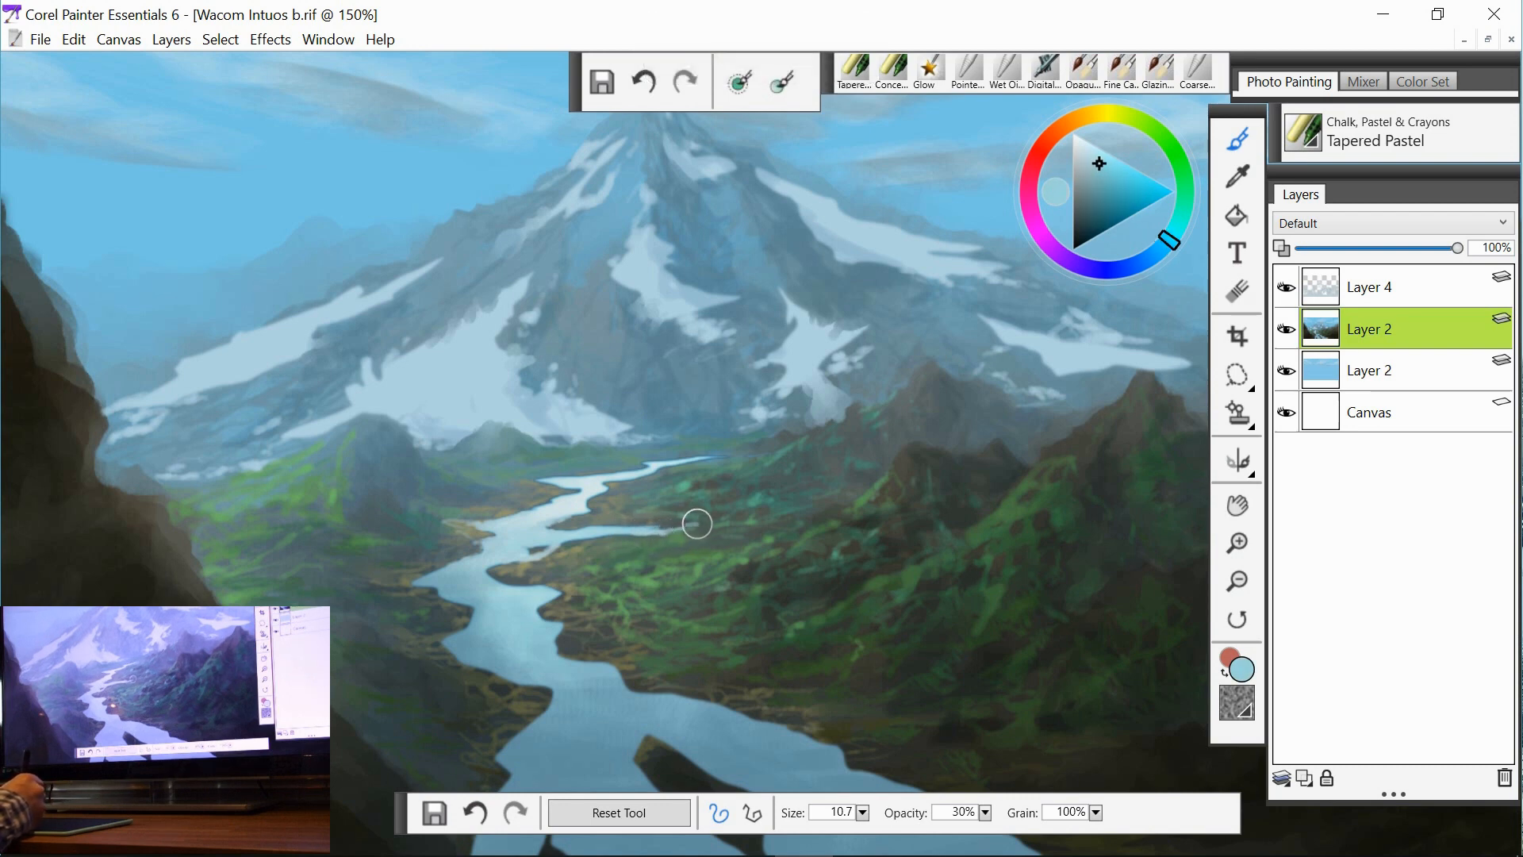
{"action": "mouse_move", "coordinate": [707, 527]}
{"action": "left_mouse_down"}
{"action": "mouse_move", "coordinate": [808, 517]}
{"action": "mouse_move", "coordinate": [745, 515]}
{"action": "left_mouse_up"}
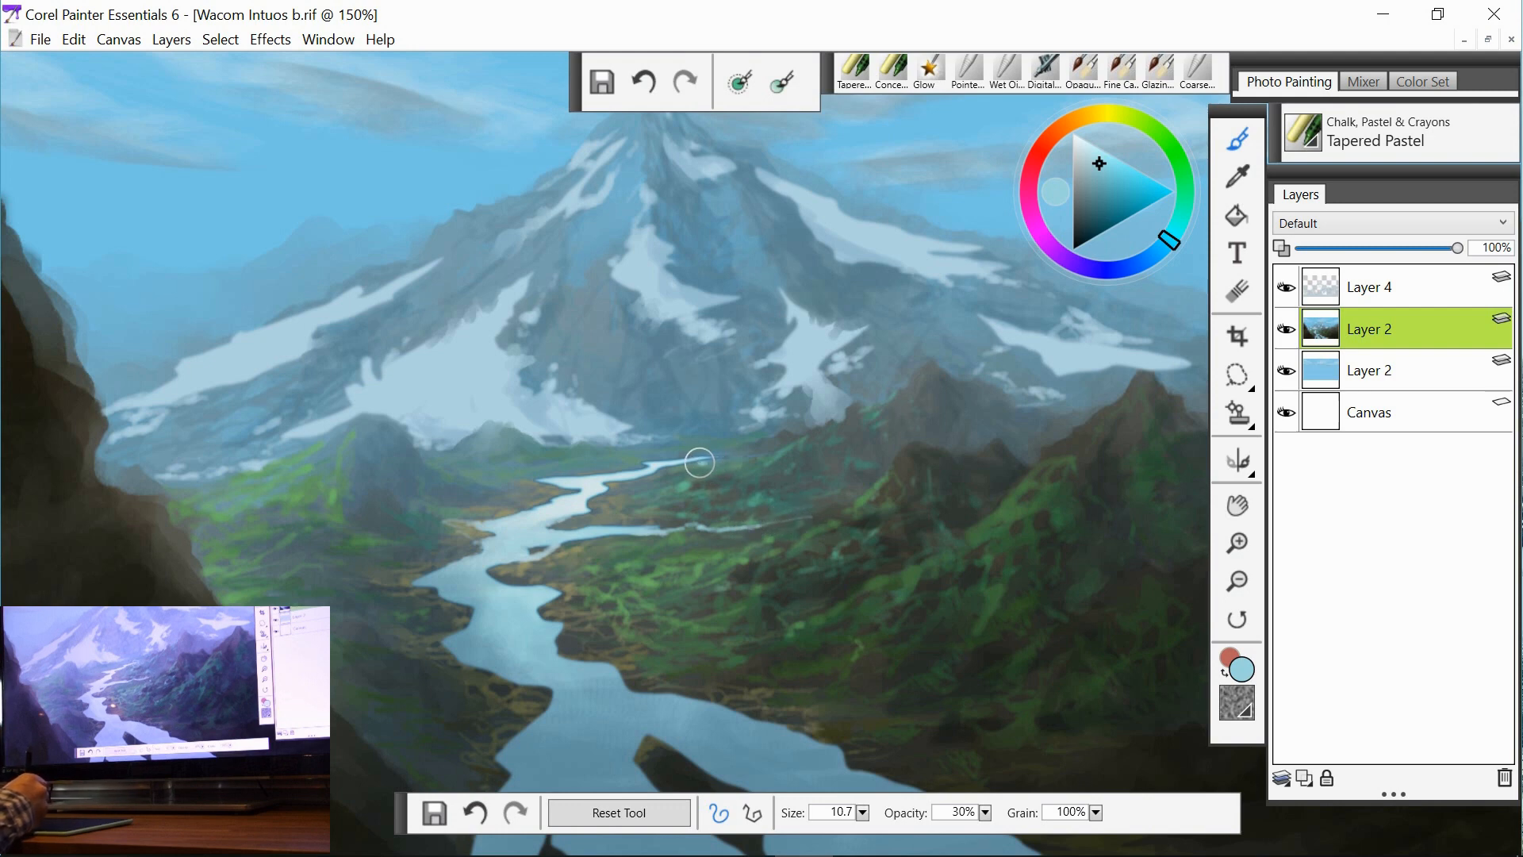
{"action": "left_click_drag", "start_coordinate": [707, 462], "coordinate": [738, 456]}
{"action": "left_click_drag", "start_coordinate": [655, 452], "coordinate": [643, 453]}
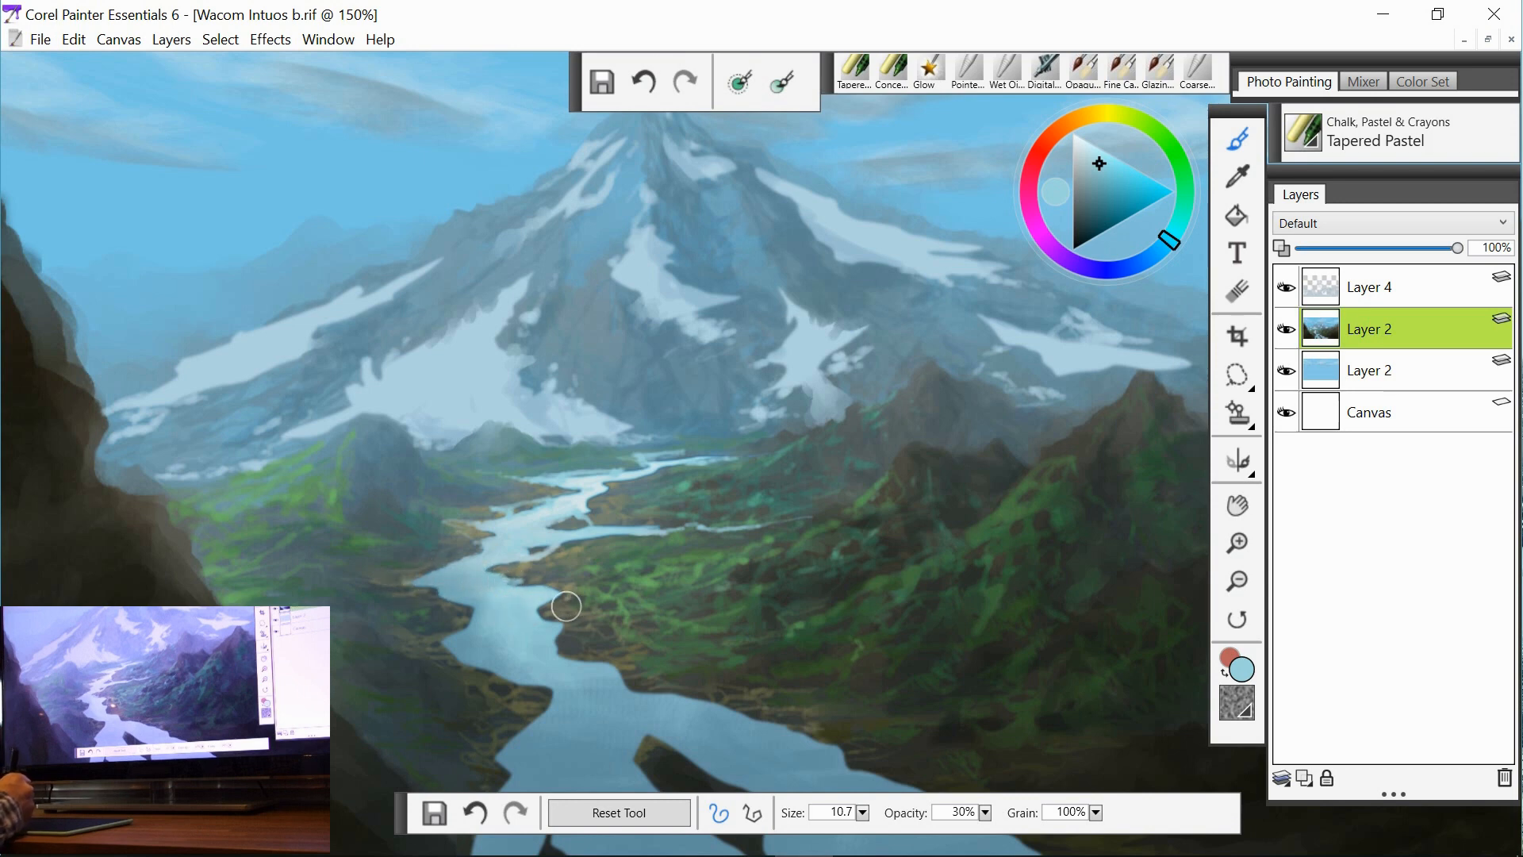
- Paint a thin channel and small islets along the river's middle bend, blending the water with sampled darker blues
{"action": "mouse_move", "coordinate": [566, 606]}
{"action": "left_mouse_down"}
{"action": "mouse_move", "coordinate": [558, 594]}
{"action": "mouse_move", "coordinate": [581, 612]}
{"action": "mouse_move", "coordinate": [578, 658]}
{"action": "left_mouse_up"}
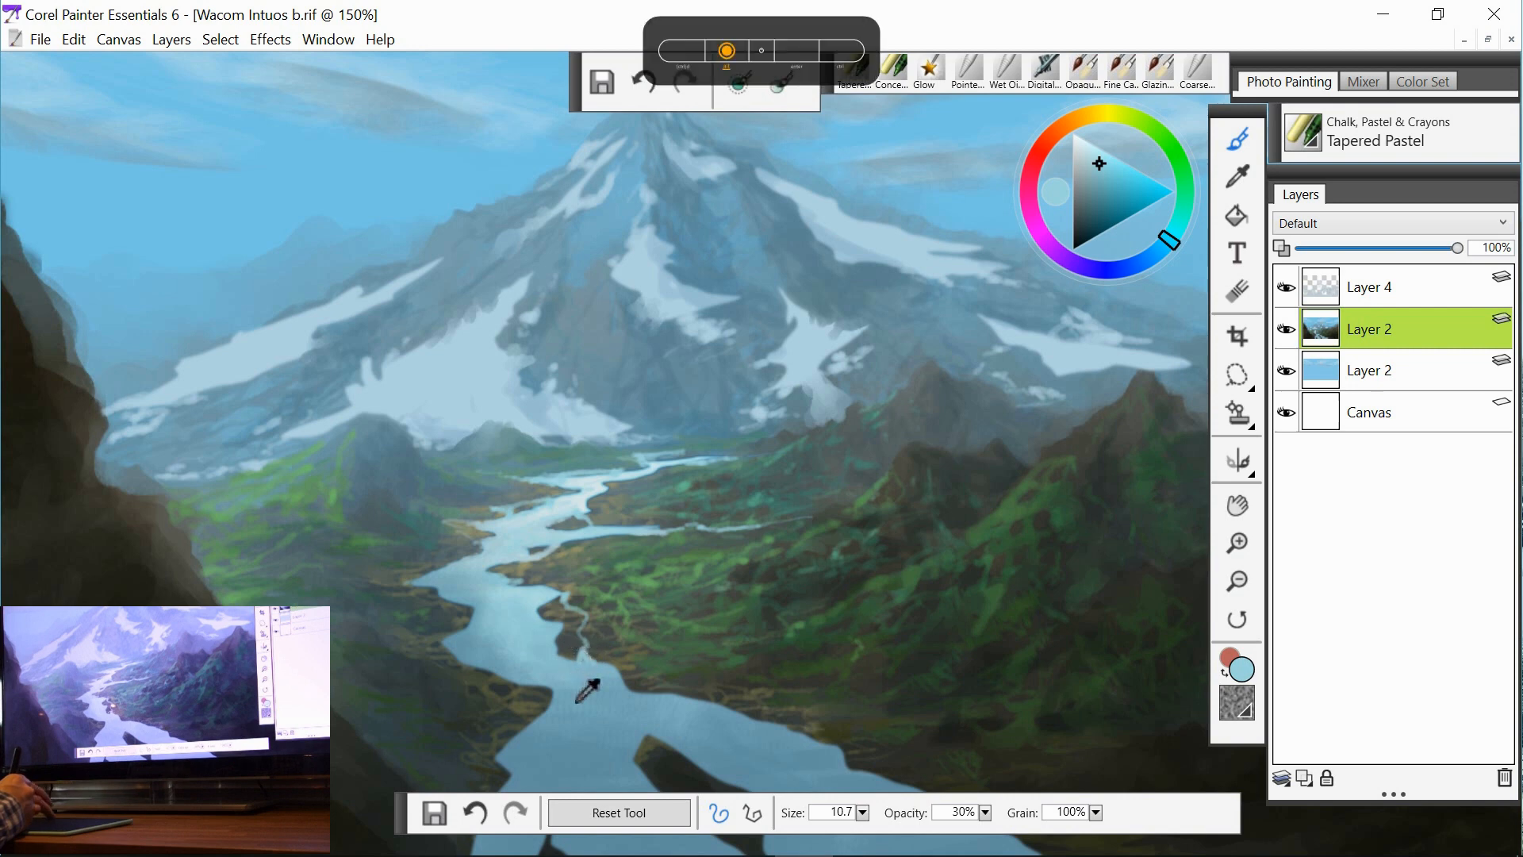
{"action": "left_click", "coordinate": [585, 687], "text": "alt"}
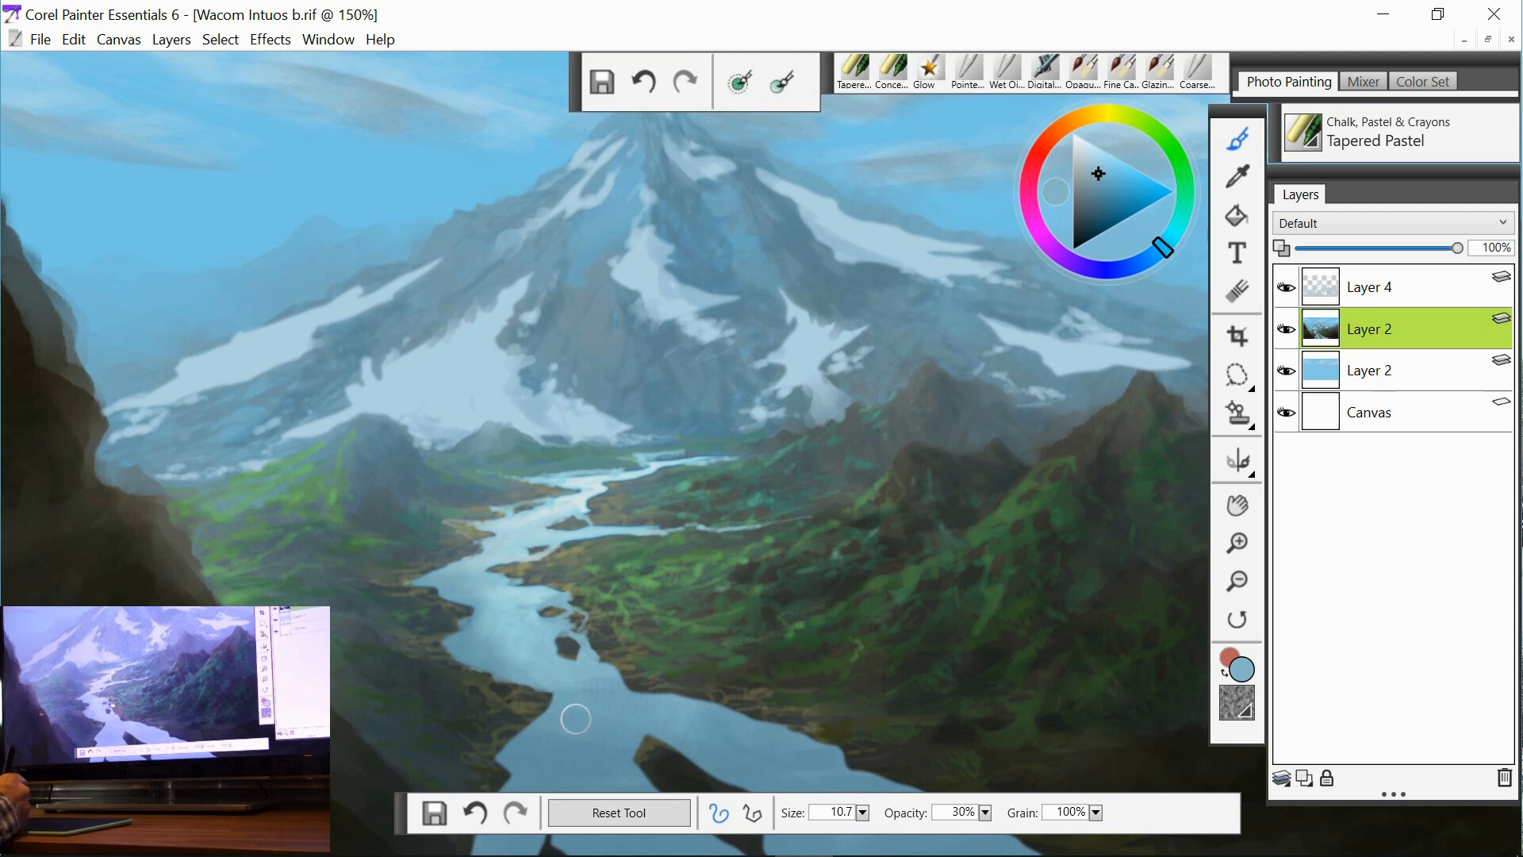
{"action": "left_click", "coordinate": [558, 746], "text": "alt"}
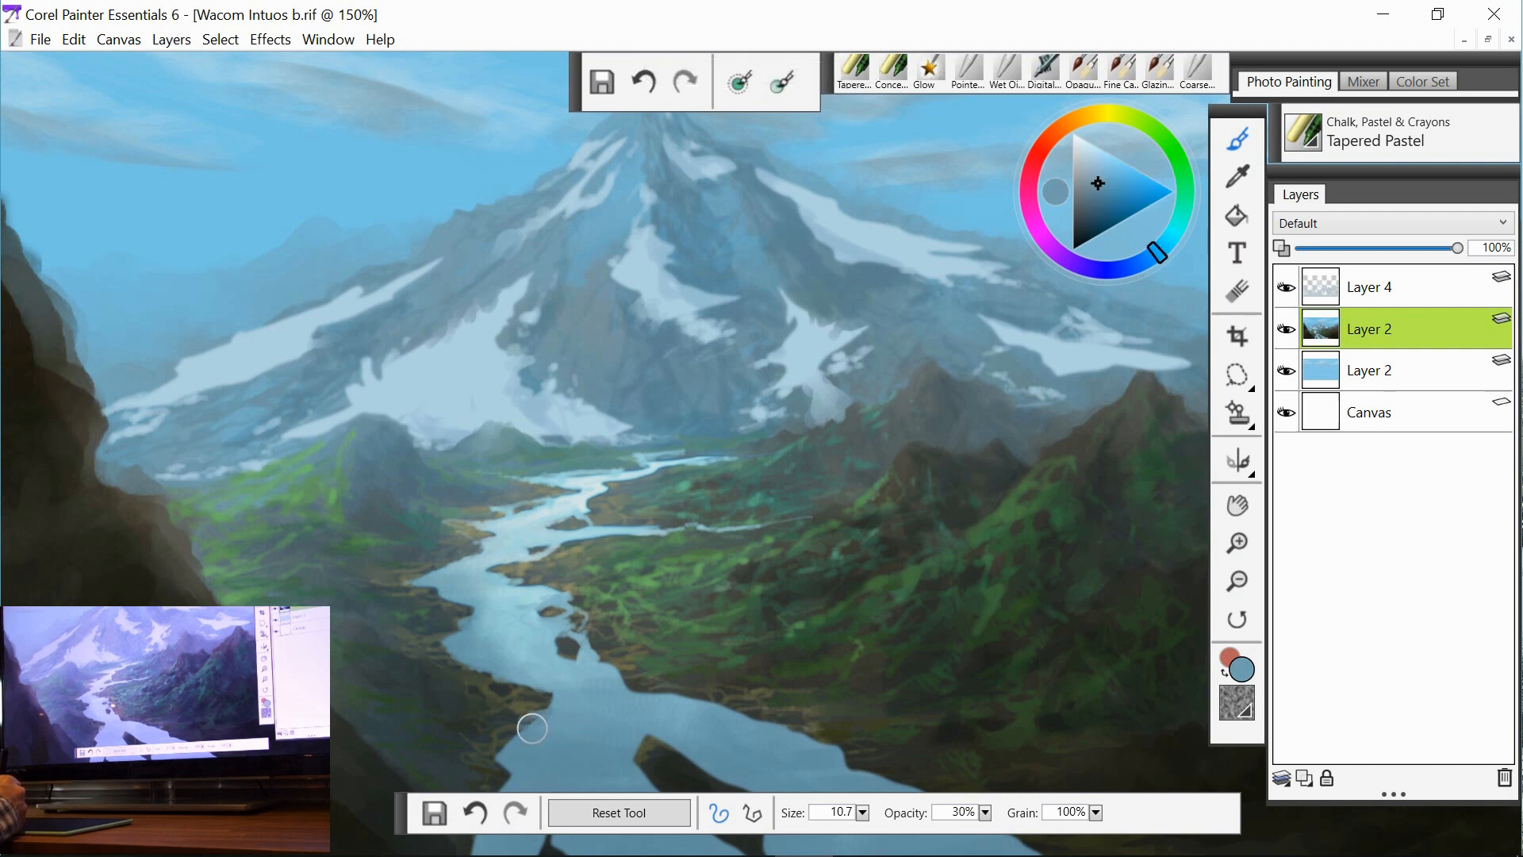
{"action": "mouse_move", "coordinate": [532, 728]}
{"action": "left_mouse_down"}
{"action": "mouse_move", "coordinate": [503, 739]}
{"action": "mouse_move", "coordinate": [545, 723]}
{"action": "left_mouse_up"}
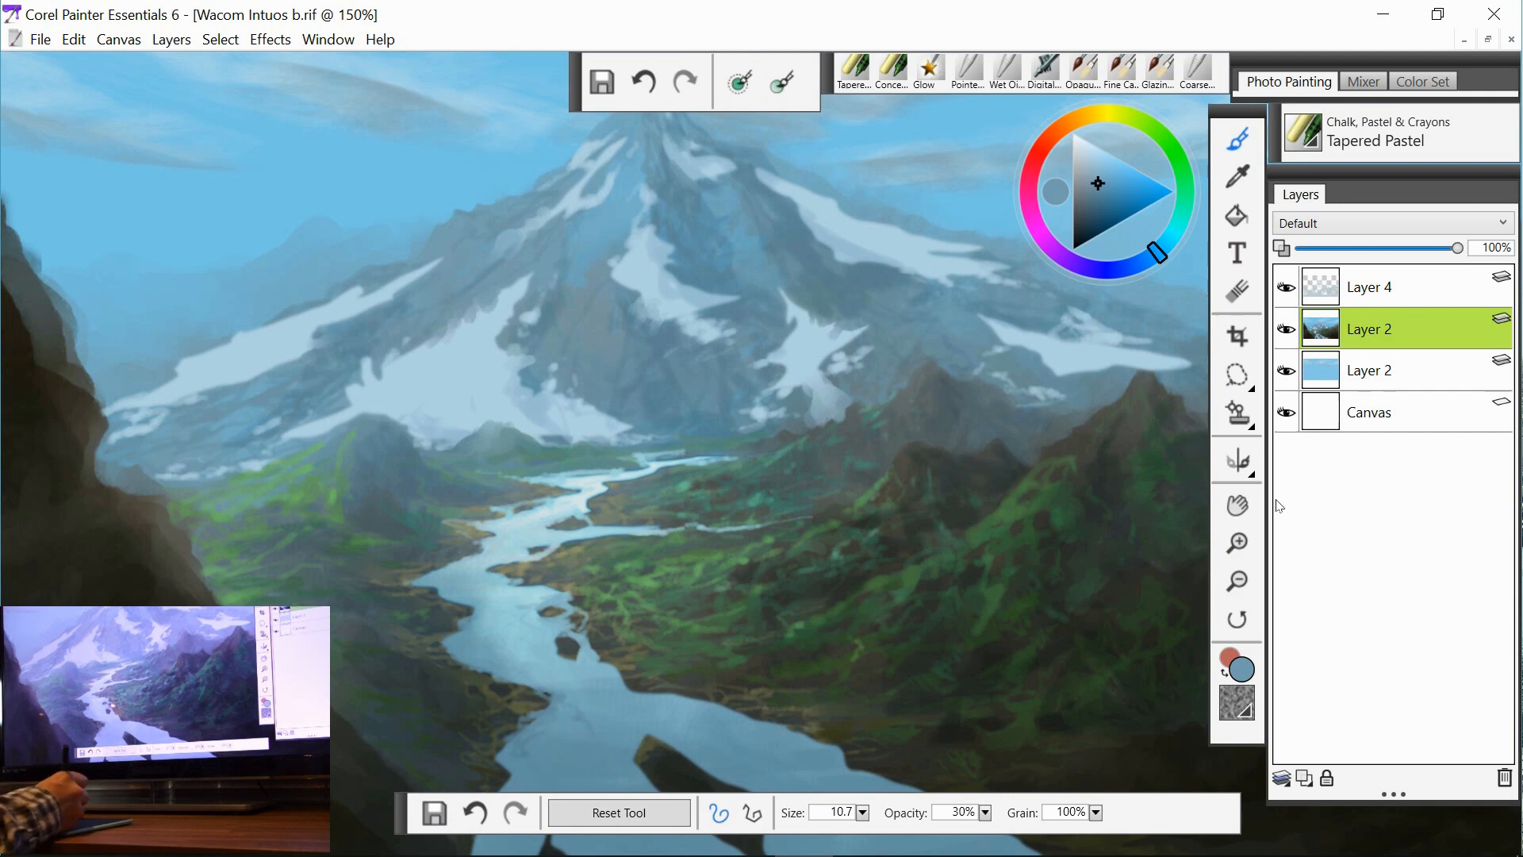
- Reshape the long dark island in the lower river and split it into separate pieces with sampled river blue
{"action": "left_click", "coordinate": [1240, 506]}
{"action": "left_click_drag", "start_coordinate": [691, 734], "coordinate": [647, 580]}
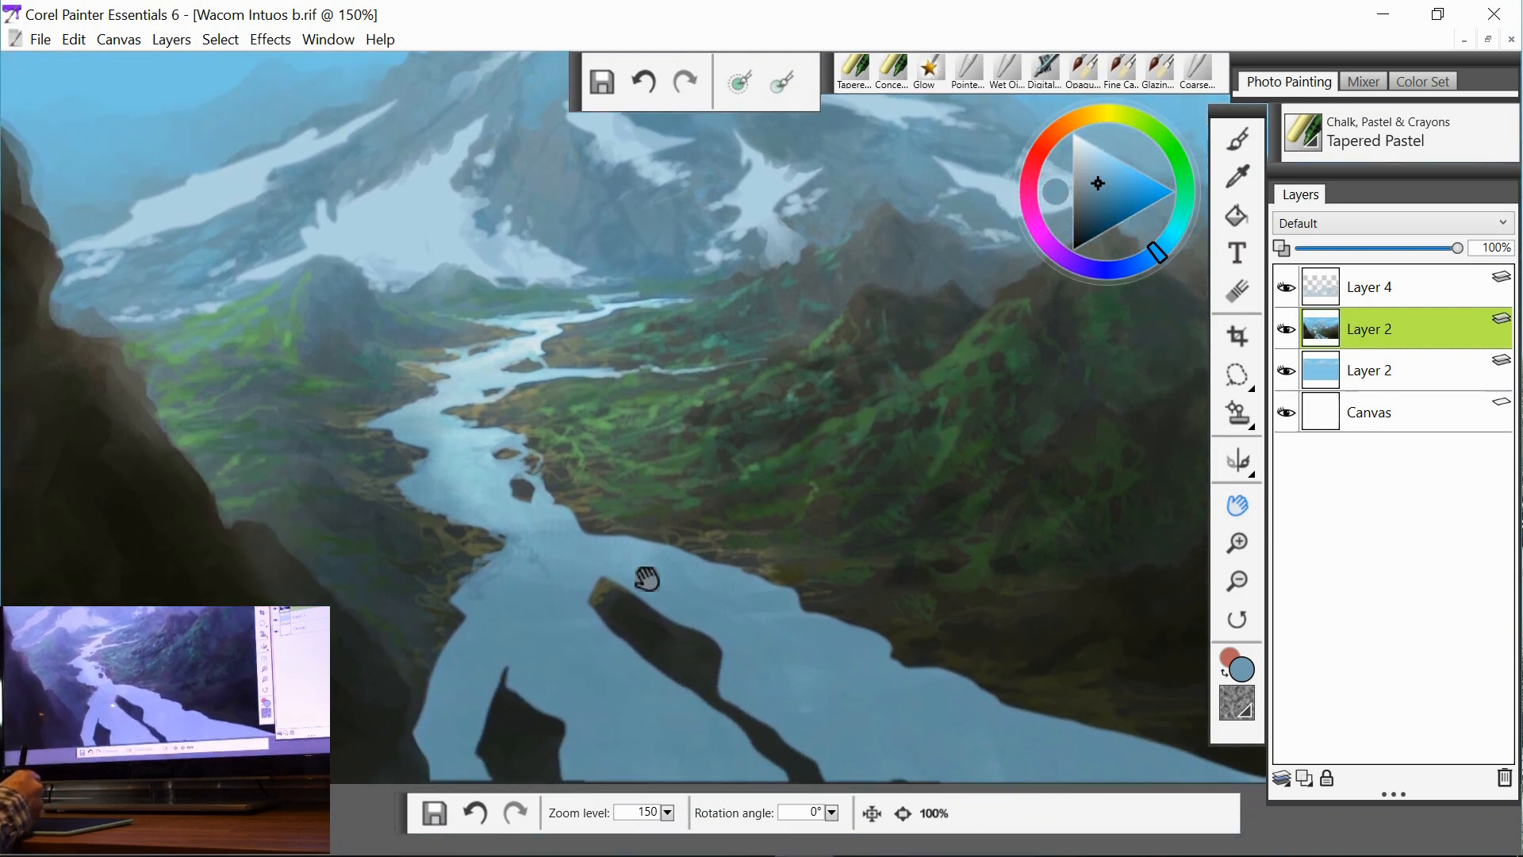
{"action": "left_click", "coordinate": [1234, 145]}
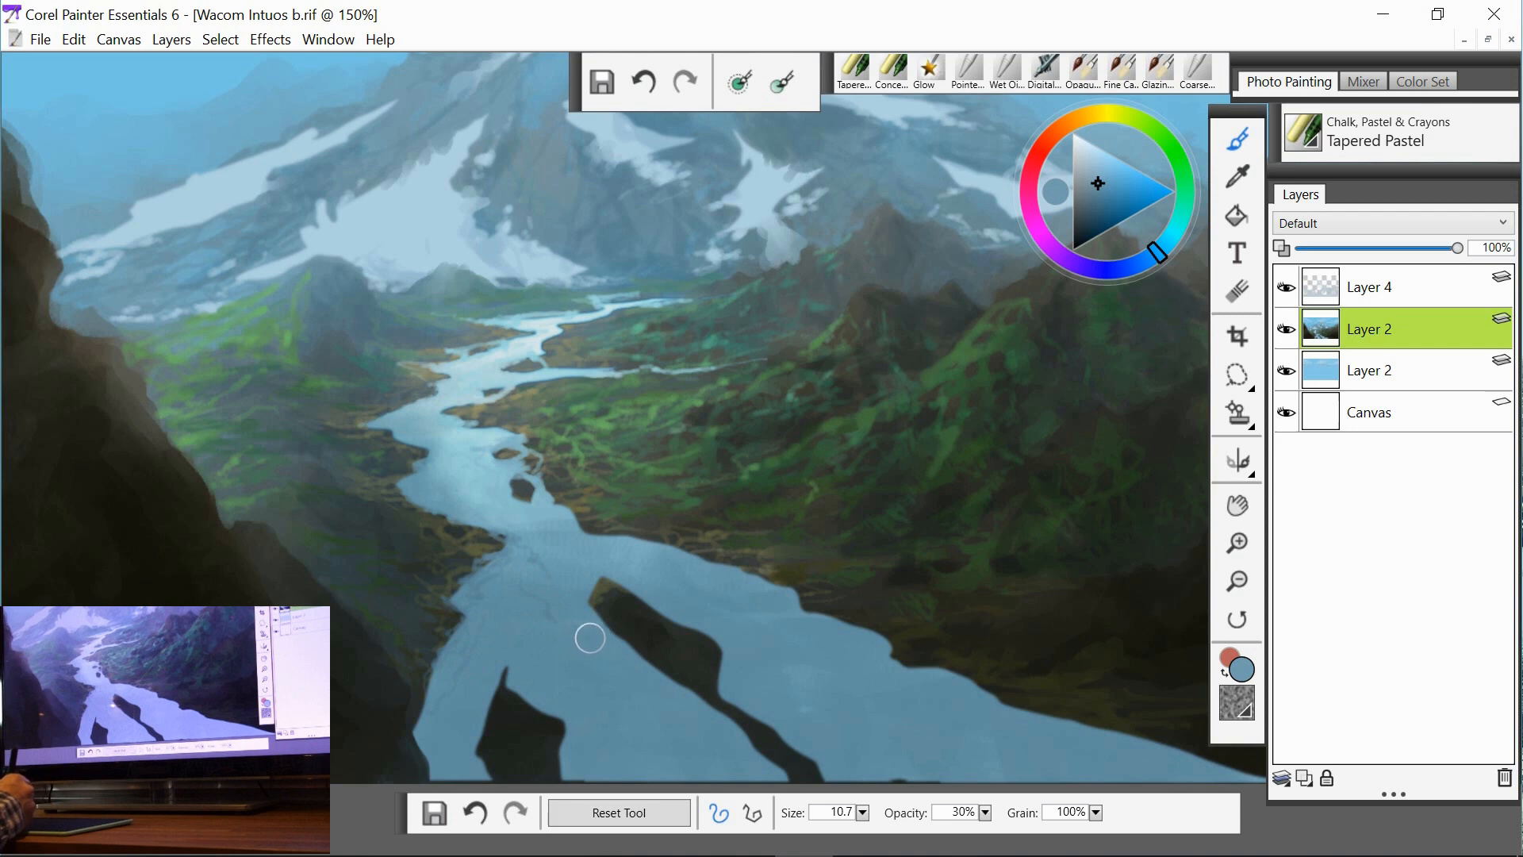
{"action": "mouse_move", "coordinate": [588, 603]}
{"action": "left_mouse_down"}
{"action": "mouse_move", "coordinate": [639, 656]}
{"action": "mouse_move", "coordinate": [650, 698]}
{"action": "left_mouse_up"}
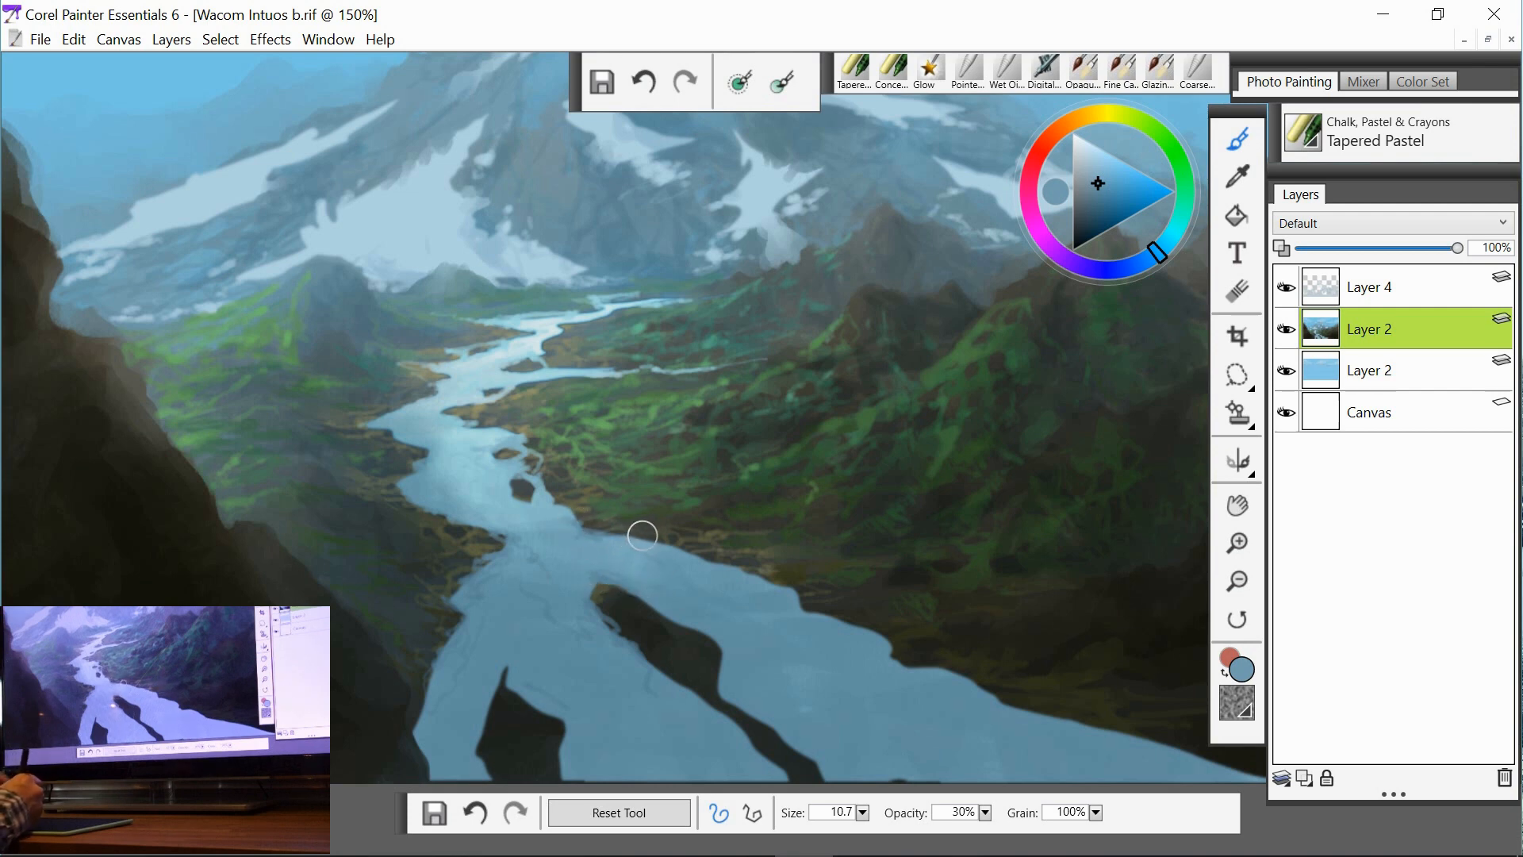
{"action": "key", "text": "alt"}
{"action": "left_click", "coordinate": [561, 535], "text": "alt"}
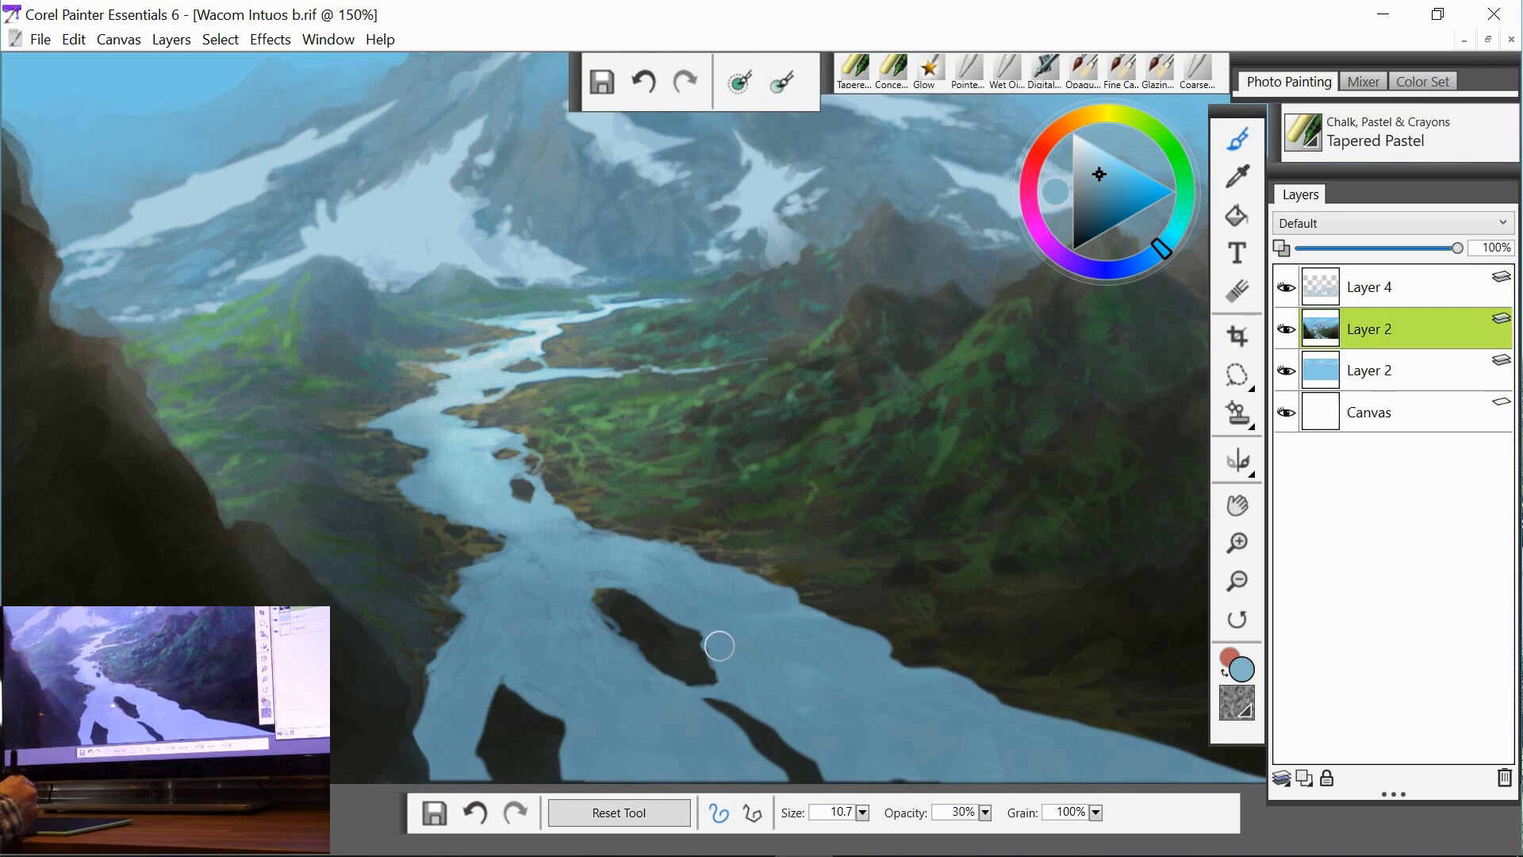
{"action": "mouse_move", "coordinate": [719, 700]}
{"action": "left_mouse_down"}
{"action": "mouse_move", "coordinate": [701, 705]}
{"action": "mouse_move", "coordinate": [736, 711]}
{"action": "left_mouse_up"}
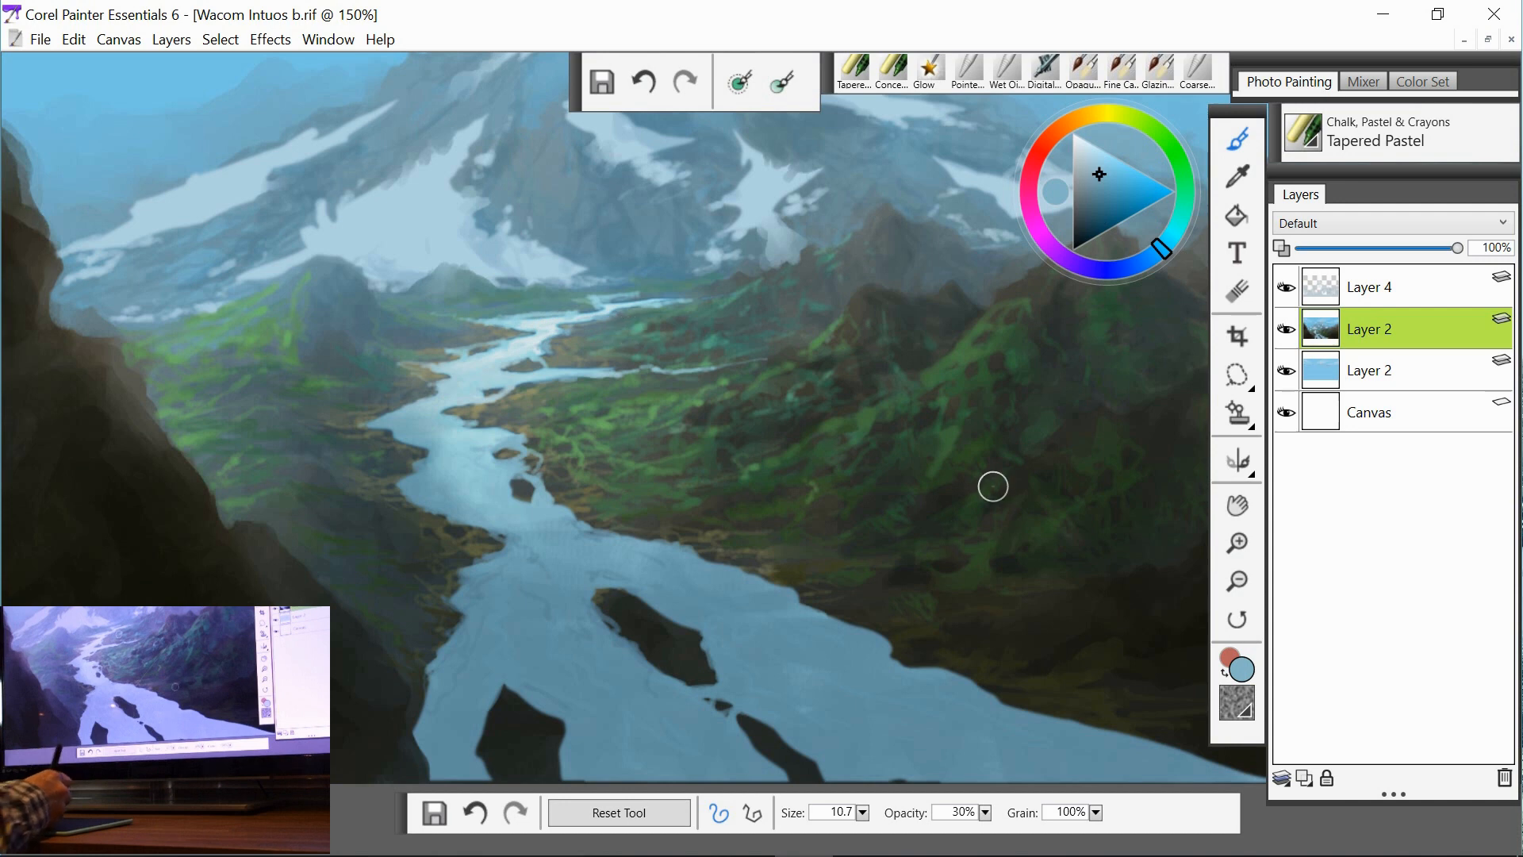
- Brush a soft dark-blue glow over the sky and snowy mountain using the Glow brush at size 128.8
{"action": "left_click", "coordinate": [1239, 584]}
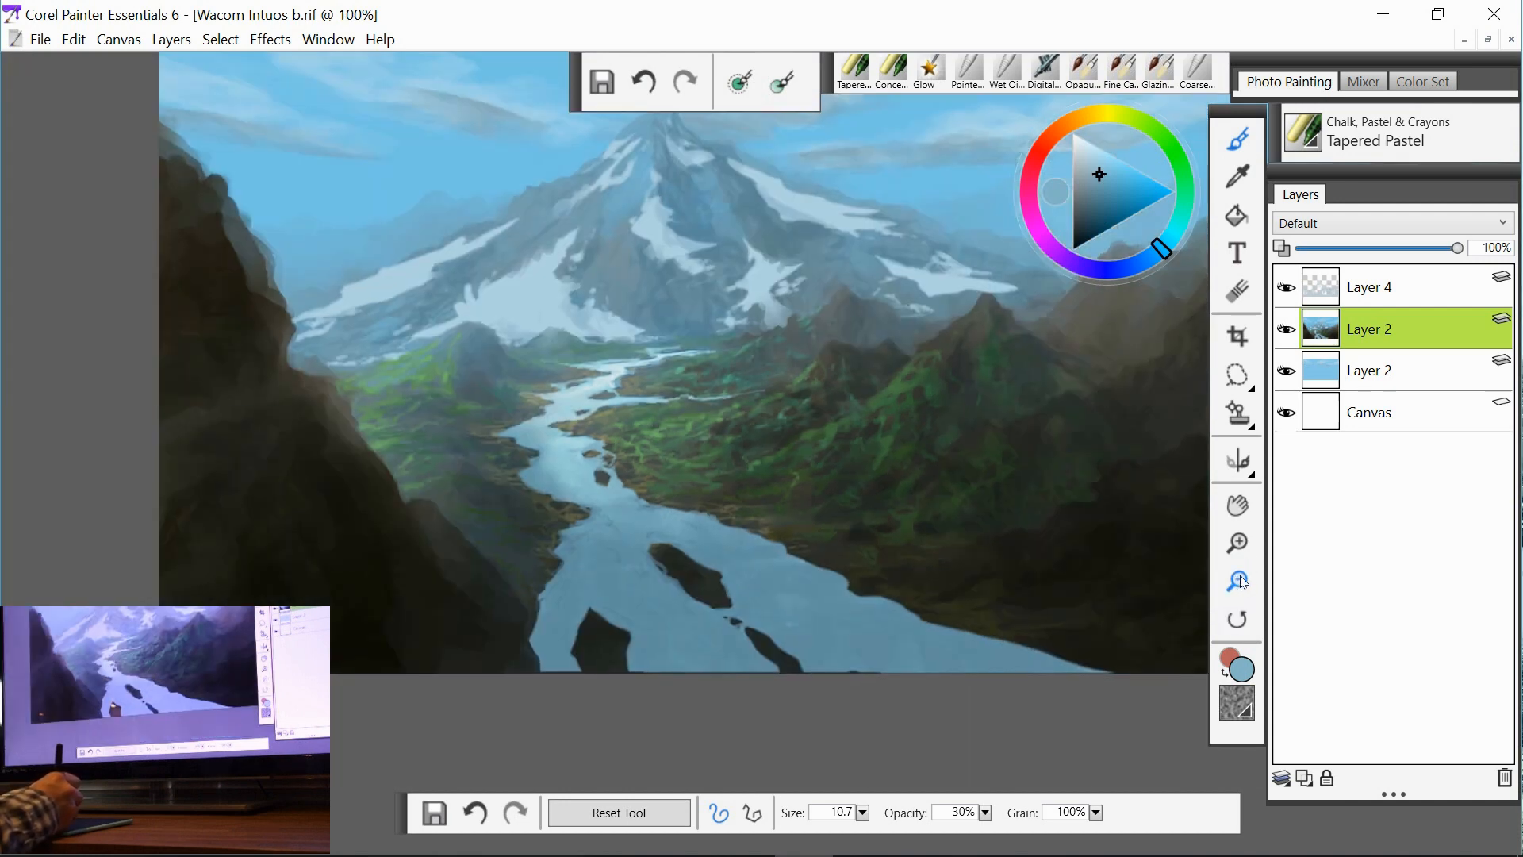
{"action": "left_click", "coordinate": [1238, 505]}
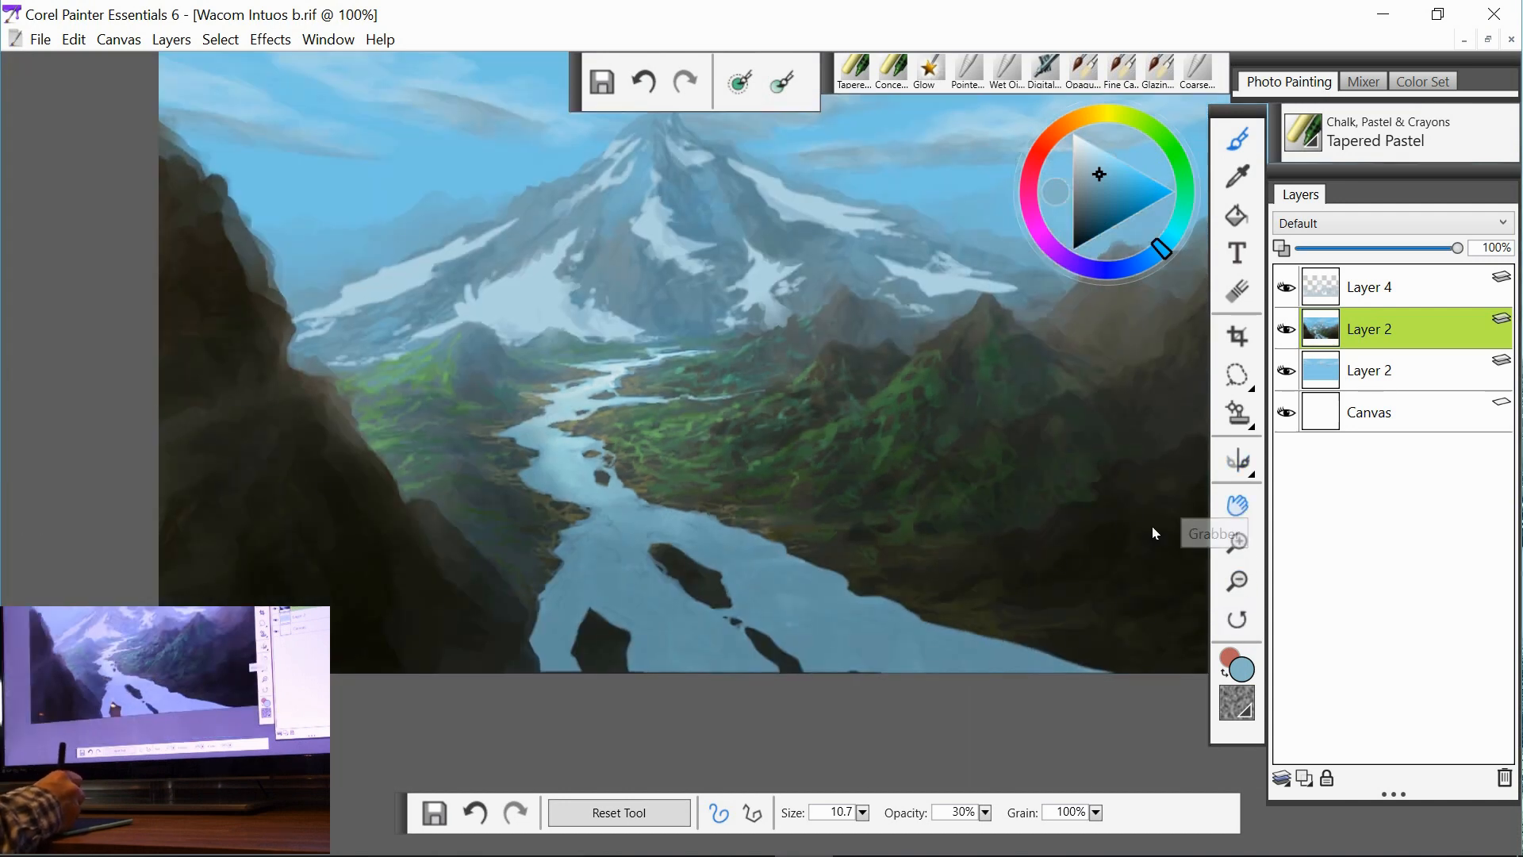
{"action": "mouse_move", "coordinate": [1033, 544]}
{"action": "left_mouse_down"}
{"action": "mouse_move", "coordinate": [881, 616]}
{"action": "mouse_move", "coordinate": [921, 619]}
{"action": "mouse_move", "coordinate": [929, 603]}
{"action": "left_mouse_up"}
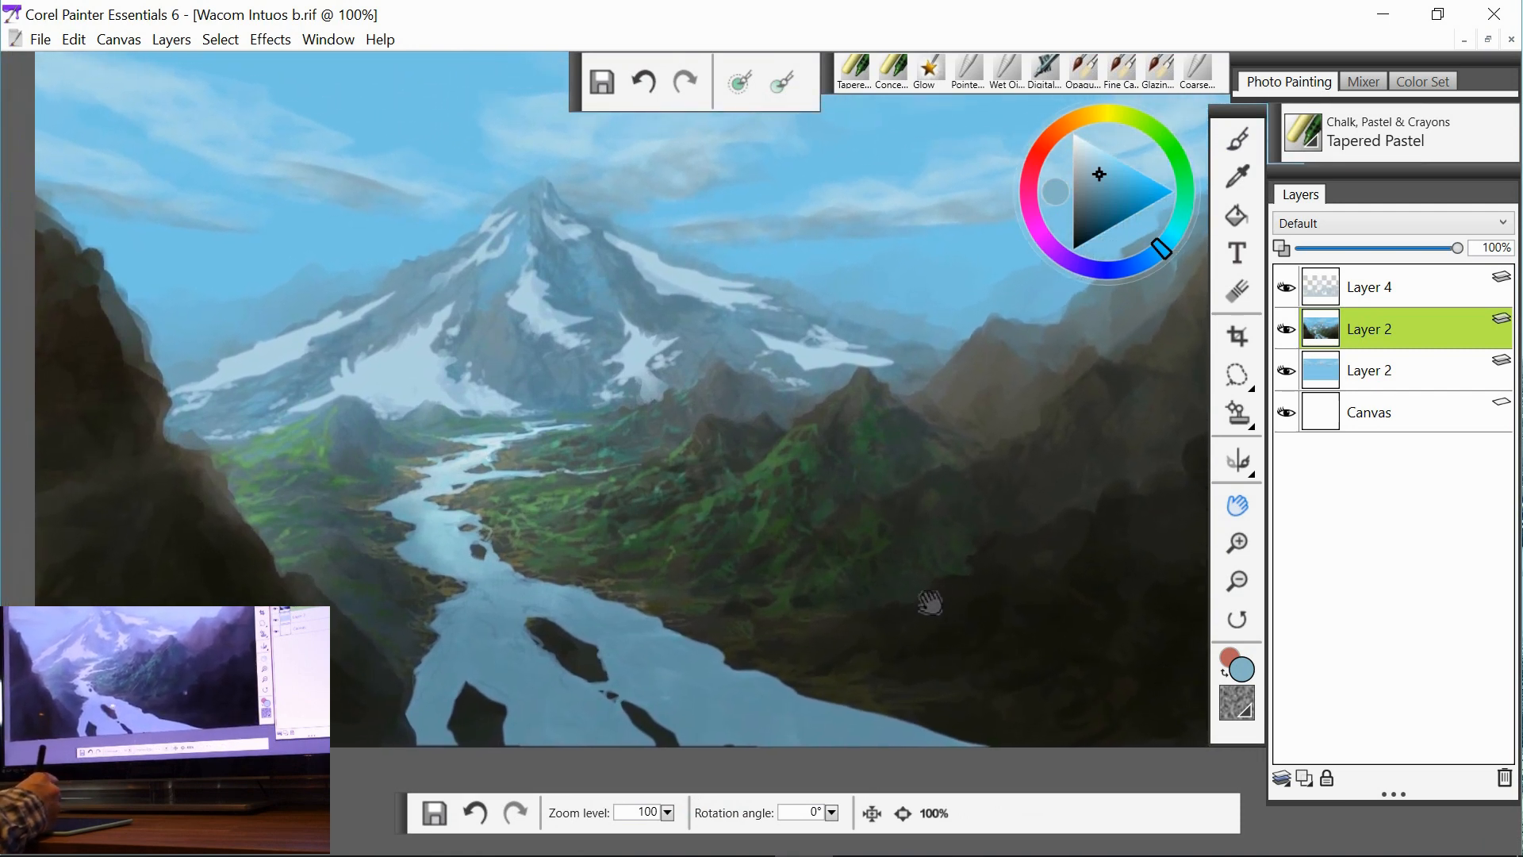
{"action": "left_click", "coordinate": [1239, 141]}
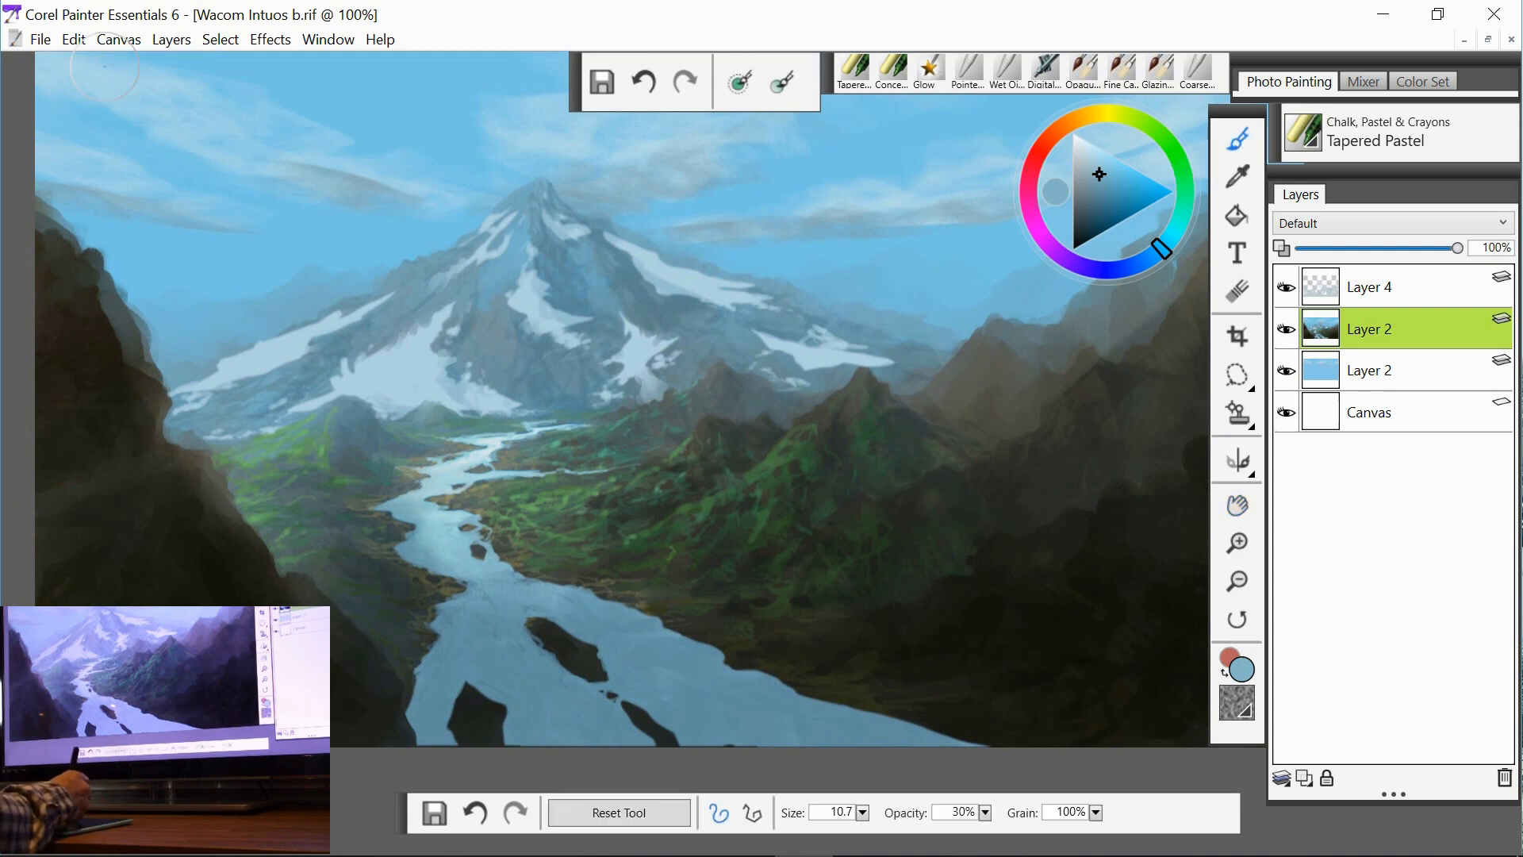
{"action": "left_click", "coordinate": [928, 71]}
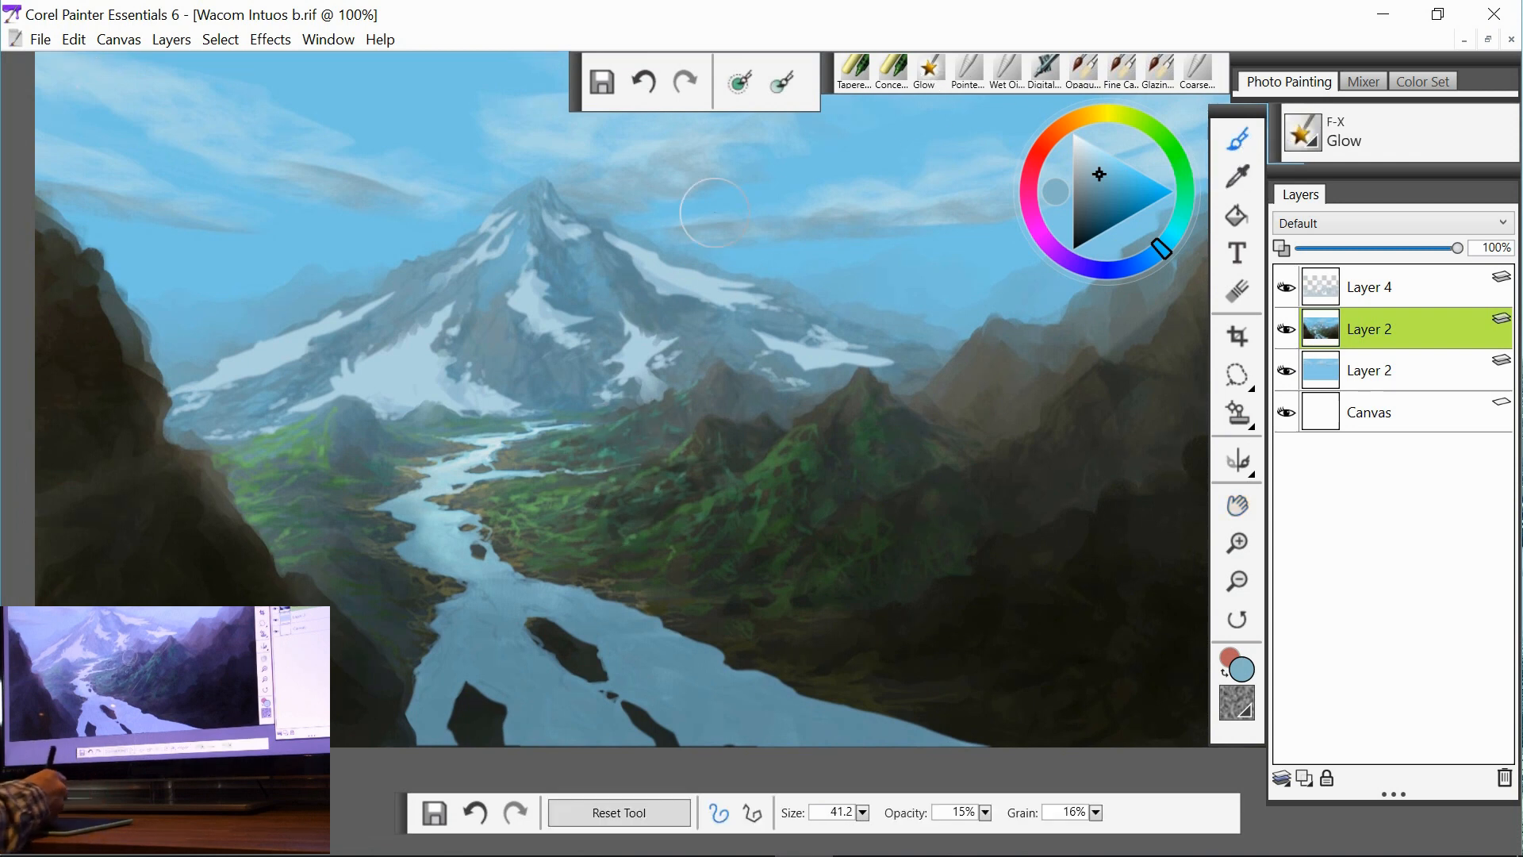
{"action": "left_click", "coordinate": [740, 79]}
{"action": "left_click_drag", "start_coordinate": [560, 536], "coordinate": [660, 557]}
{"action": "left_click", "coordinate": [1093, 232]}
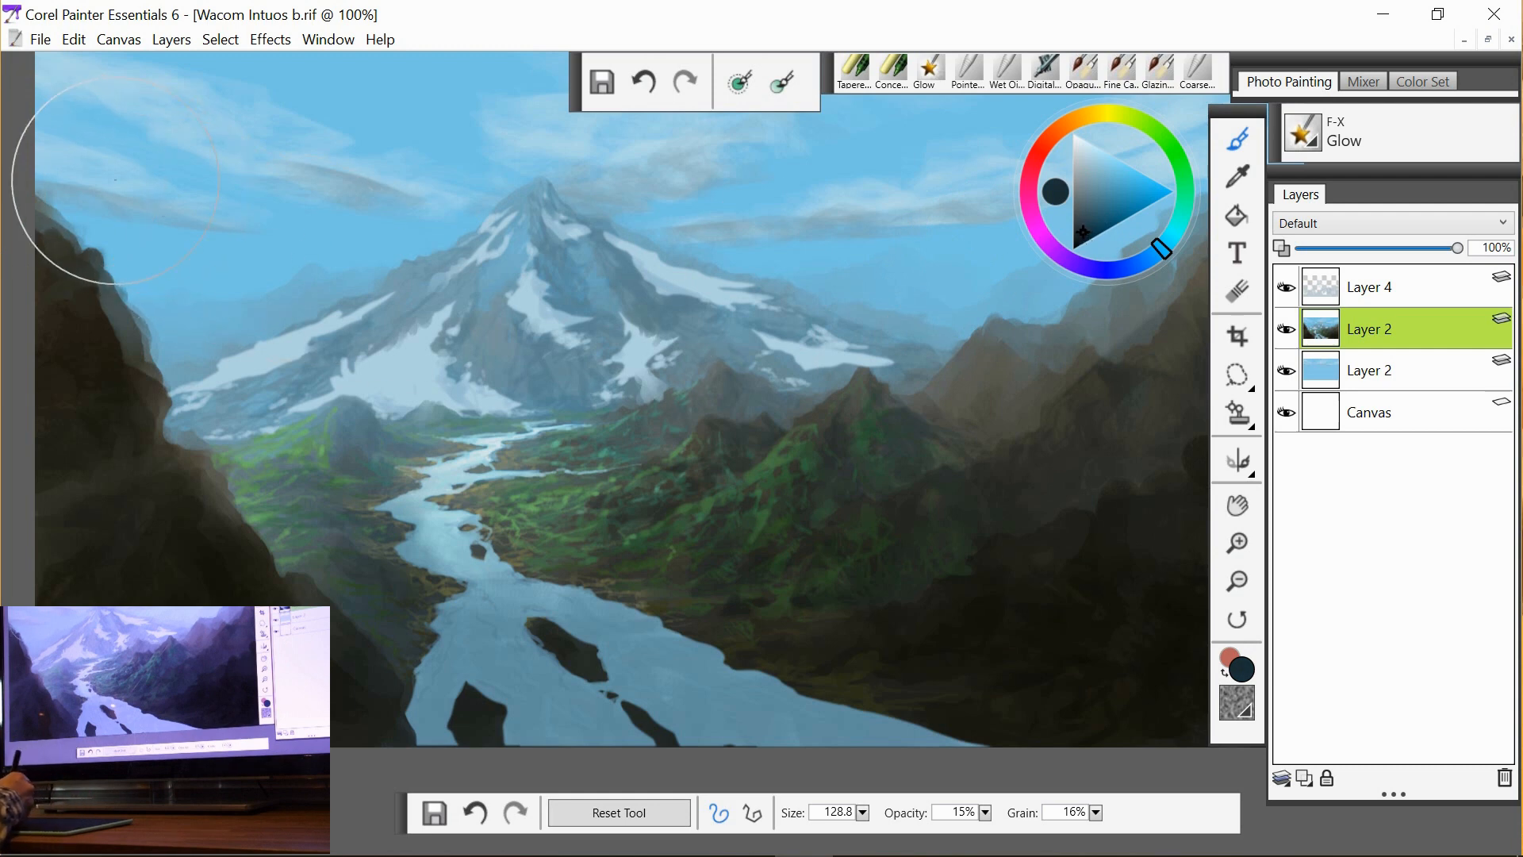
{"action": "mouse_move", "coordinate": [108, 191]}
{"action": "left_mouse_down"}
{"action": "mouse_move", "coordinate": [297, 248]}
{"action": "mouse_move", "coordinate": [318, 278]}
{"action": "mouse_move", "coordinate": [223, 309]}
{"action": "mouse_move", "coordinate": [131, 281]}
{"action": "mouse_move", "coordinate": [194, 306]}
{"action": "mouse_move", "coordinate": [277, 276]}
{"action": "mouse_move", "coordinate": [403, 282]}
{"action": "mouse_move", "coordinate": [385, 252]}
{"action": "mouse_move", "coordinate": [364, 285]}
{"action": "mouse_move", "coordinate": [321, 259]}
{"action": "mouse_move", "coordinate": [340, 275]}
{"action": "mouse_move", "coordinate": [383, 249]}
{"action": "mouse_move", "coordinate": [438, 247]}
{"action": "mouse_move", "coordinate": [333, 307]}
{"action": "mouse_move", "coordinate": [267, 378]}
{"action": "mouse_move", "coordinate": [194, 363]}
{"action": "mouse_move", "coordinate": [188, 412]}
{"action": "mouse_move", "coordinate": [232, 366]}
{"action": "mouse_move", "coordinate": [267, 387]}
{"action": "mouse_move", "coordinate": [295, 346]}
{"action": "mouse_move", "coordinate": [341, 338]}
{"action": "mouse_move", "coordinate": [173, 379]}
{"action": "mouse_move", "coordinate": [200, 393]}
{"action": "mouse_move", "coordinate": [227, 349]}
{"action": "mouse_move", "coordinate": [266, 359]}
{"action": "mouse_move", "coordinate": [283, 332]}
{"action": "mouse_move", "coordinate": [180, 387]}
{"action": "mouse_move", "coordinate": [415, 338]}
{"action": "mouse_move", "coordinate": [450, 353]}
{"action": "mouse_move", "coordinate": [344, 373]}
{"action": "mouse_move", "coordinate": [293, 404]}
{"action": "mouse_move", "coordinate": [378, 356]}
{"action": "mouse_move", "coordinate": [292, 404]}
{"action": "mouse_move", "coordinate": [401, 344]}
{"action": "mouse_move", "coordinate": [277, 443]}
{"action": "mouse_move", "coordinate": [342, 373]}
{"action": "mouse_move", "coordinate": [281, 303]}
{"action": "mouse_move", "coordinate": [264, 344]}
{"action": "mouse_move", "coordinate": [197, 231]}
{"action": "mouse_move", "coordinate": [34, 221]}
{"action": "mouse_move", "coordinate": [4, 262]}
{"action": "mouse_move", "coordinate": [101, 158]}
{"action": "mouse_move", "coordinate": [8, 182]}
{"action": "mouse_move", "coordinate": [0, 230]}
{"action": "mouse_move", "coordinate": [170, 181]}
{"action": "mouse_move", "coordinate": [222, 135]}
{"action": "mouse_move", "coordinate": [214, 48]}
{"action": "mouse_move", "coordinate": [232, 81]}
{"action": "left_mouse_up"}
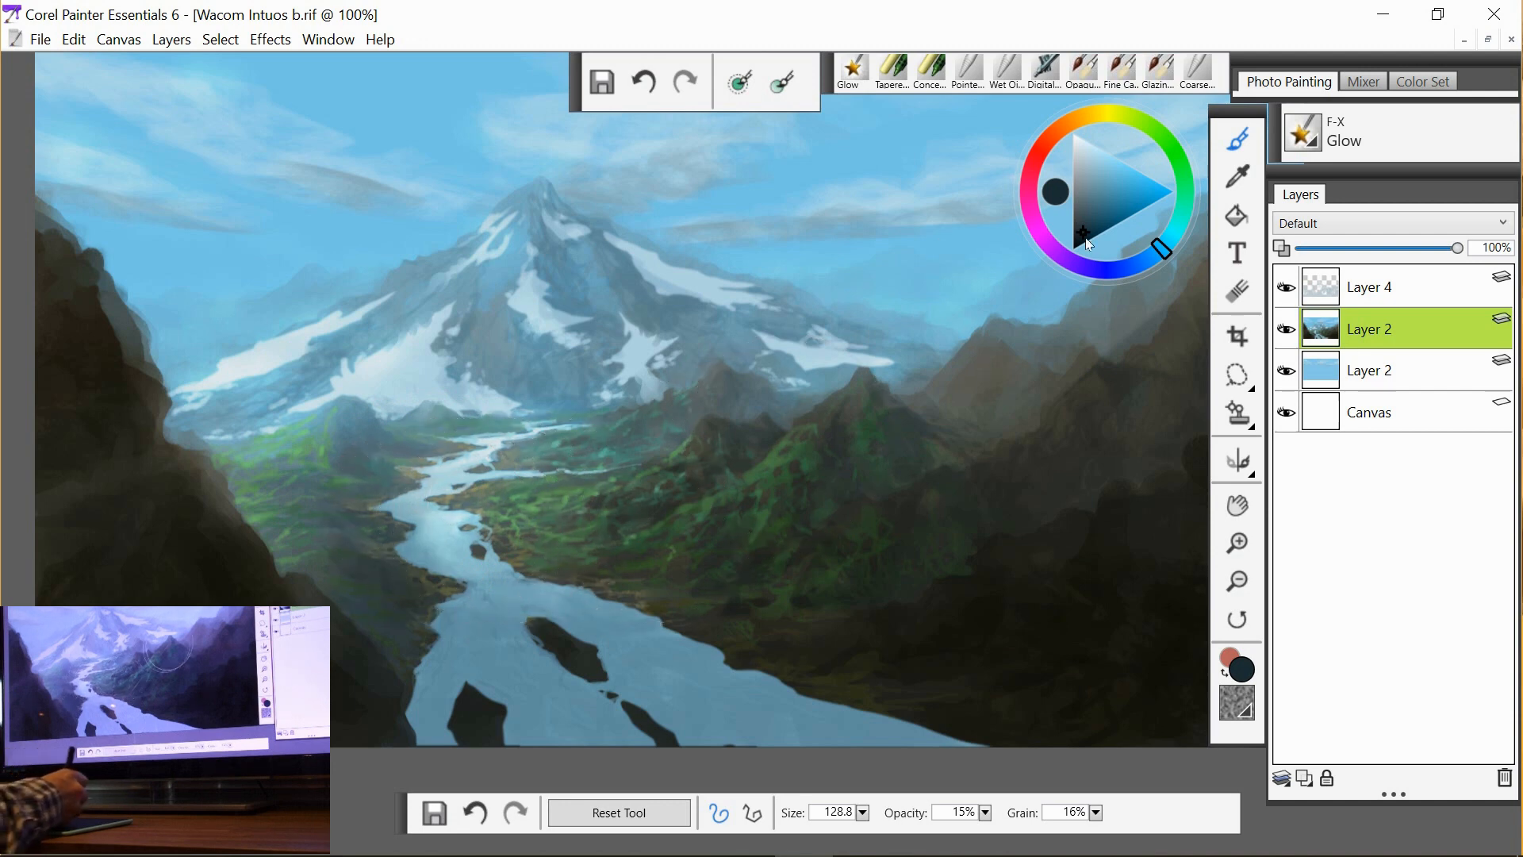
- Brighten the valley hills with a dark-green glow, using the Glow brush at size 48.1
{"action": "left_click", "coordinate": [1175, 156]}
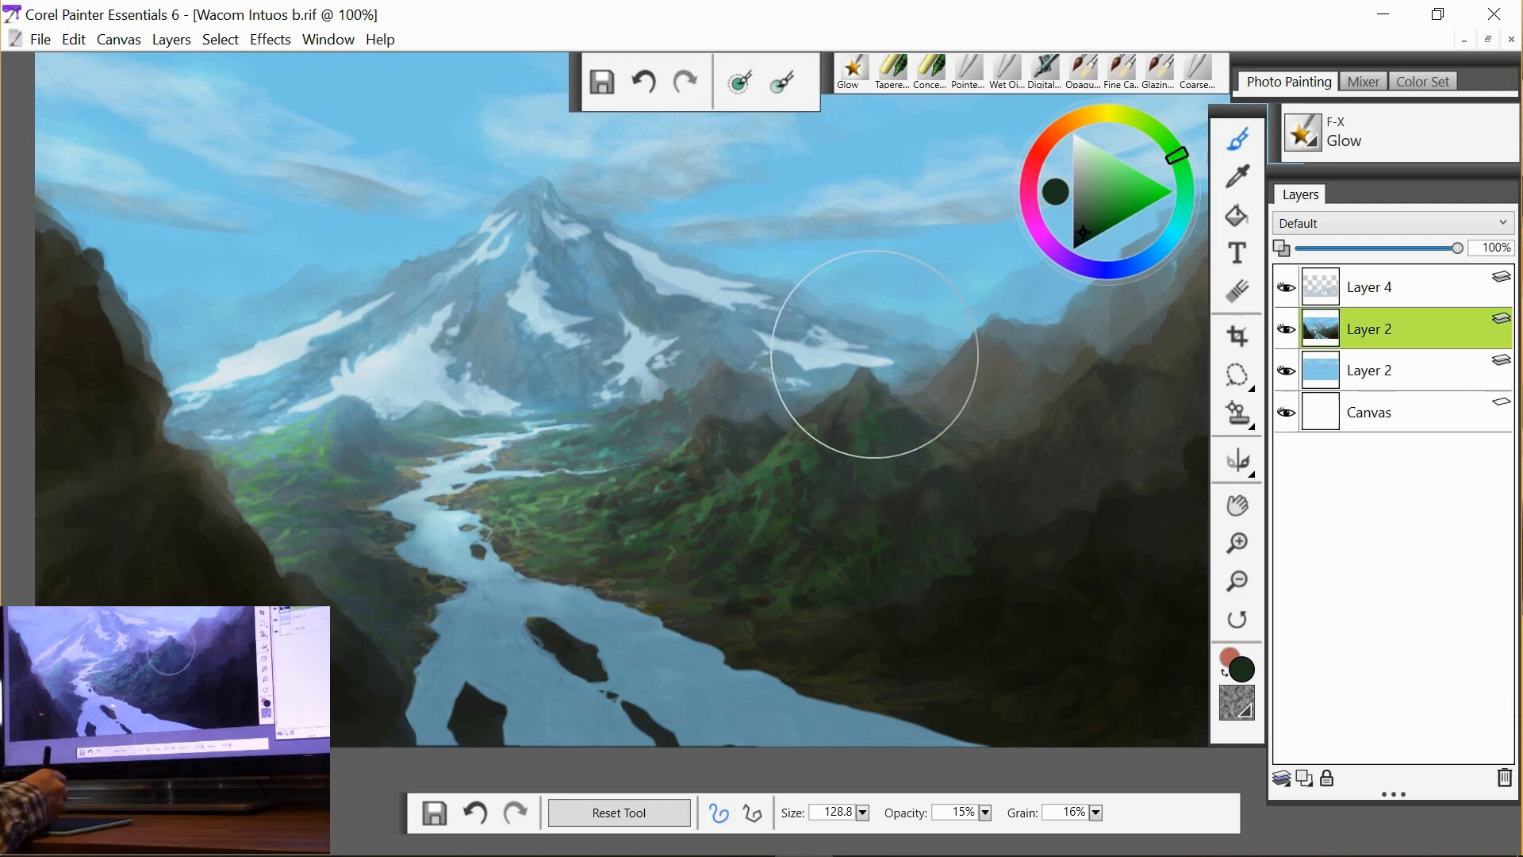
{"action": "left_click", "coordinate": [741, 84]}
{"action": "left_click_drag", "start_coordinate": [560, 522], "coordinate": [522, 517]}
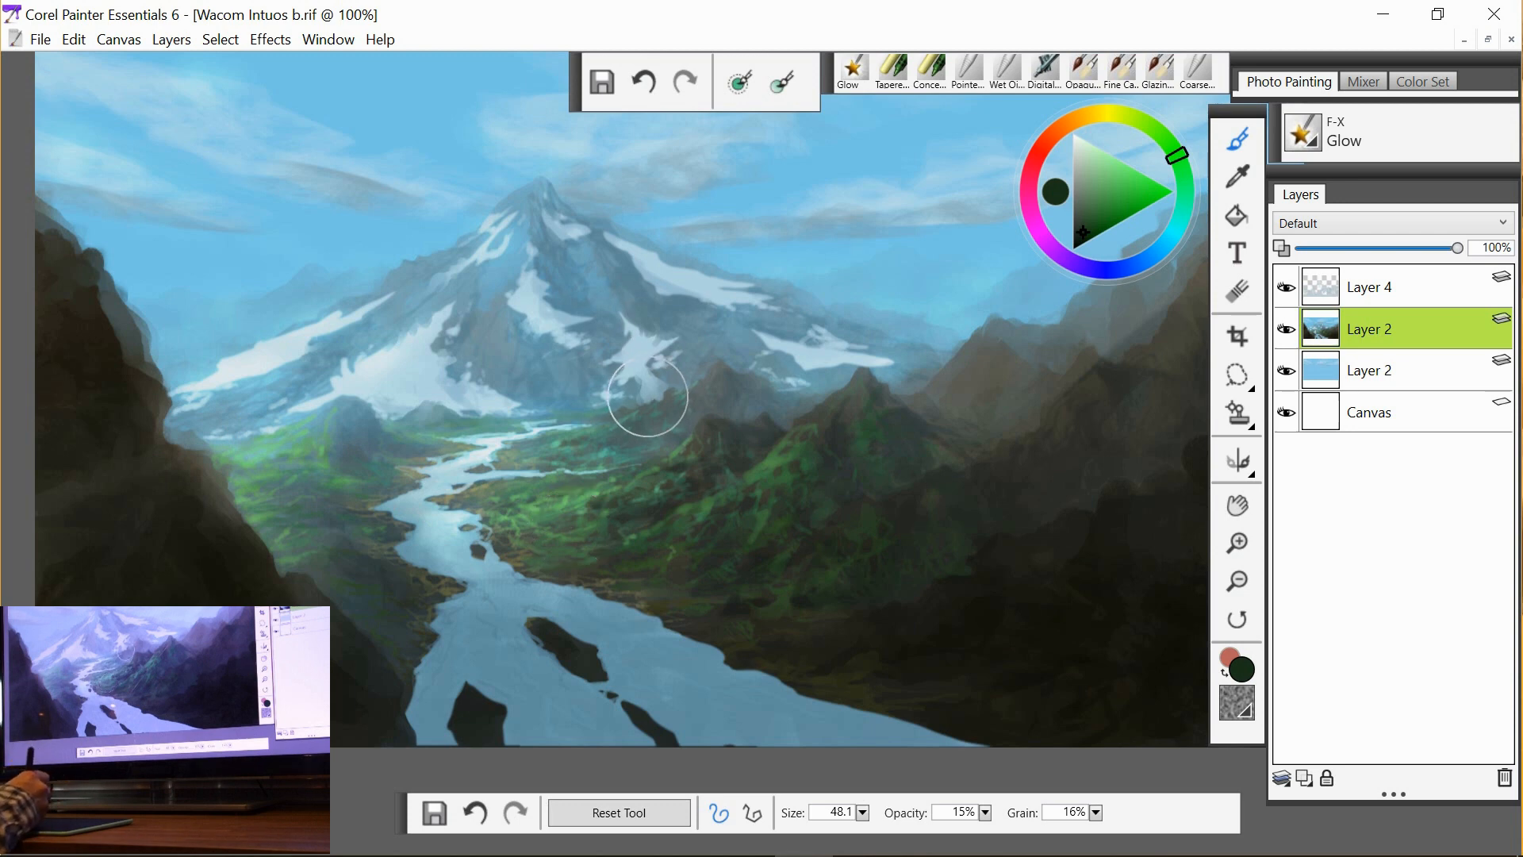
- Change the Glow brush colour to a dark blue
{"action": "left_click", "coordinate": [1152, 258]}
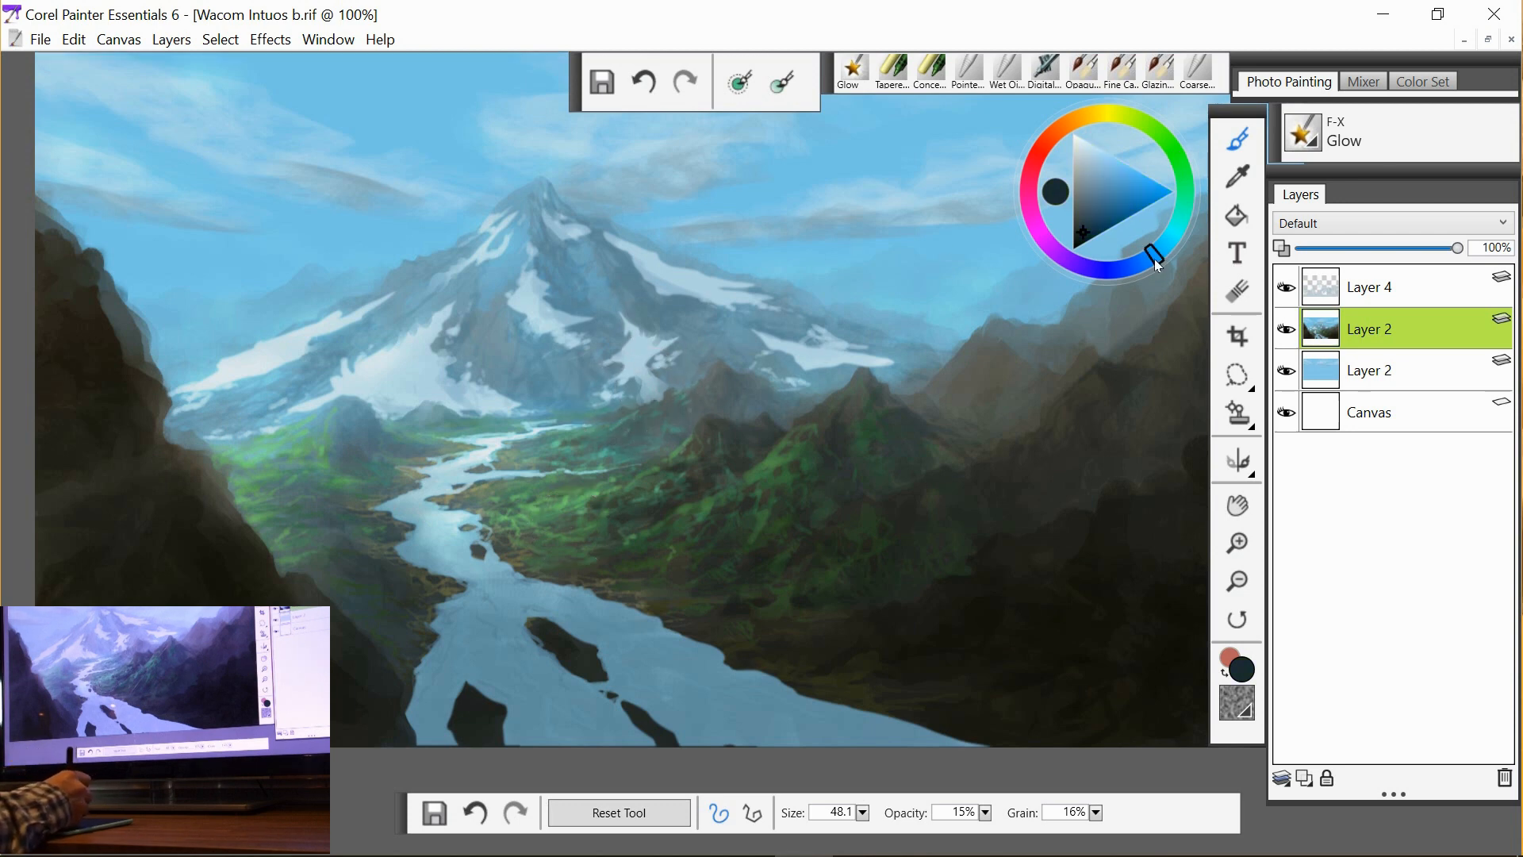